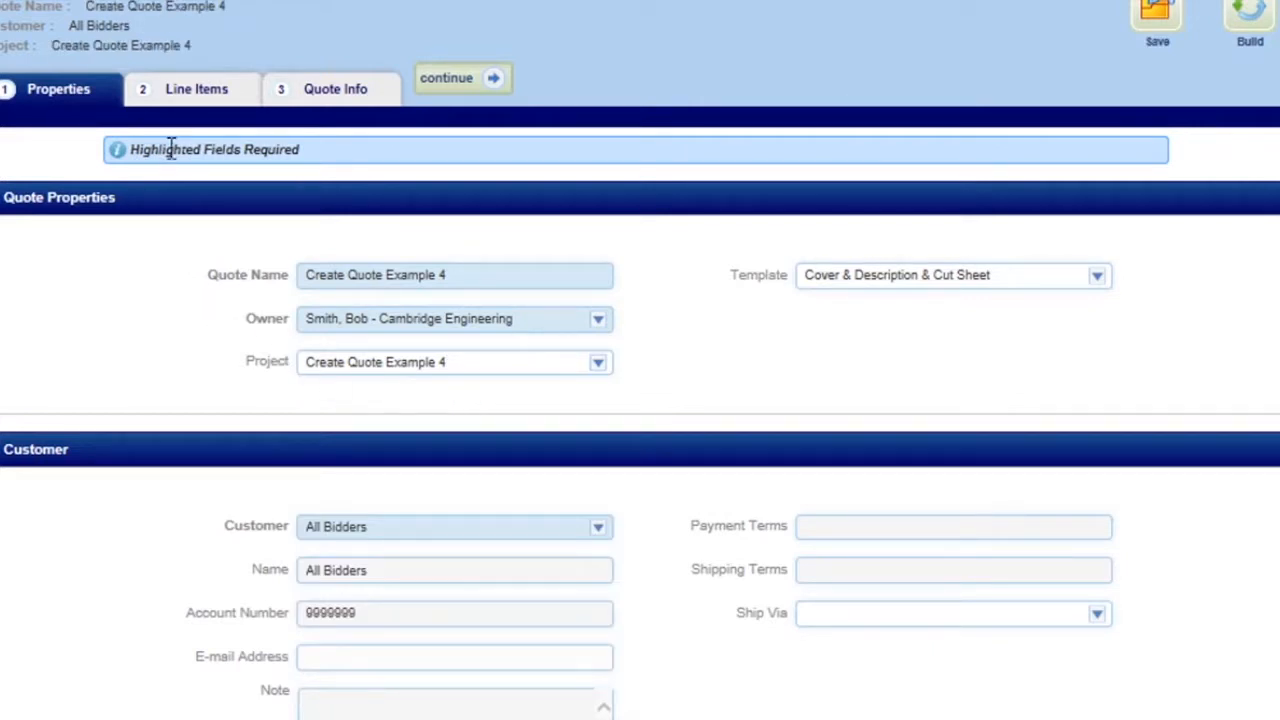
Step: Add a new S-Series heater as a line item of the quote
{"action": "left_click", "coordinate": [194, 92]}
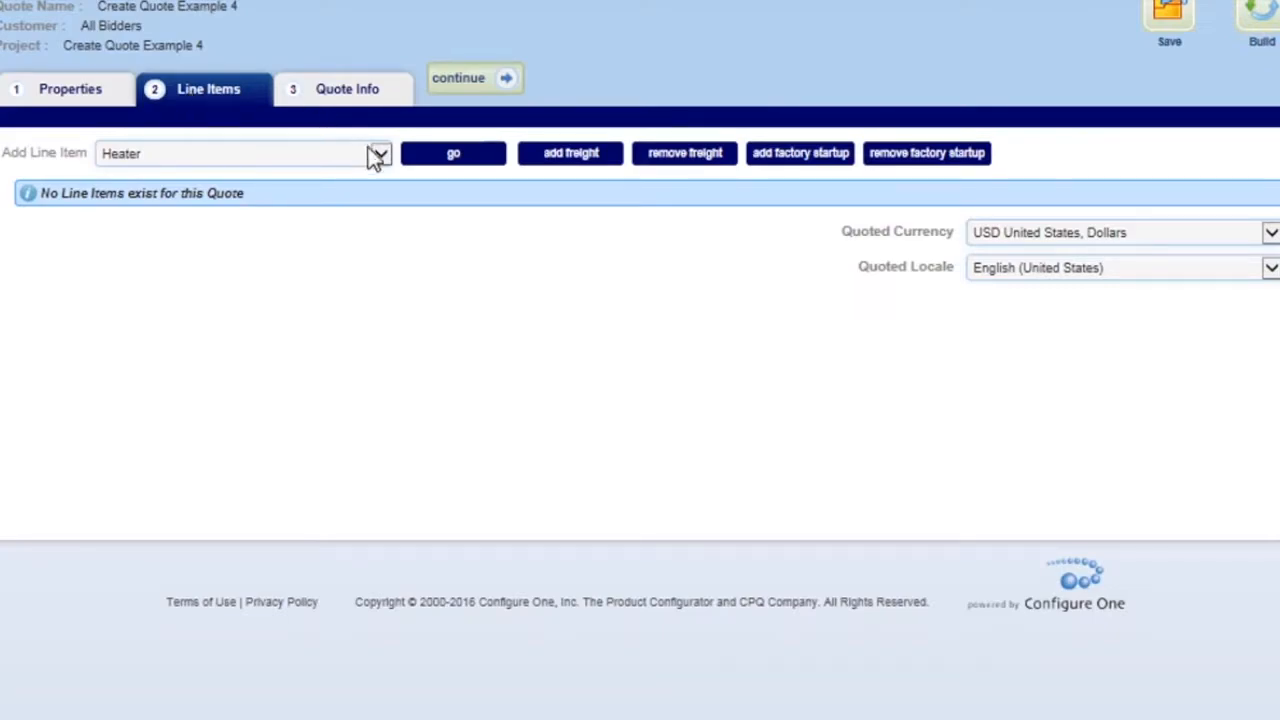
{"action": "left_click", "coordinate": [427, 165]}
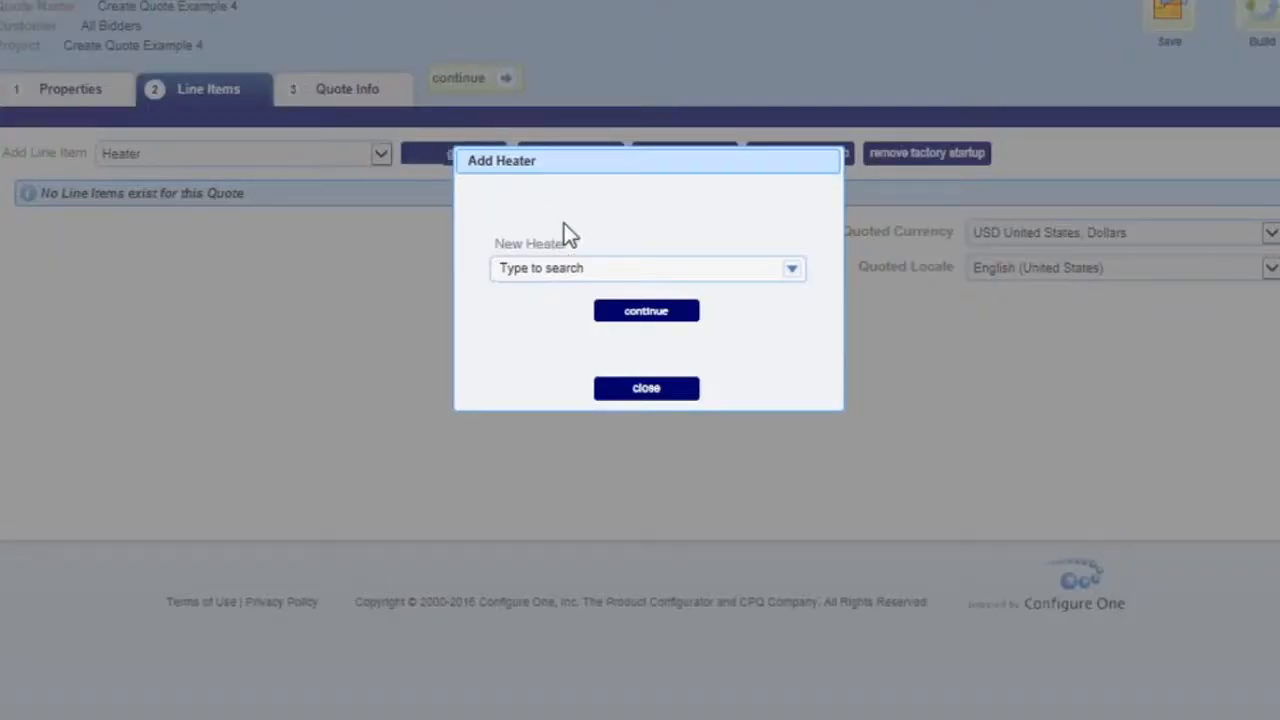
{"action": "left_click", "coordinate": [605, 267]}
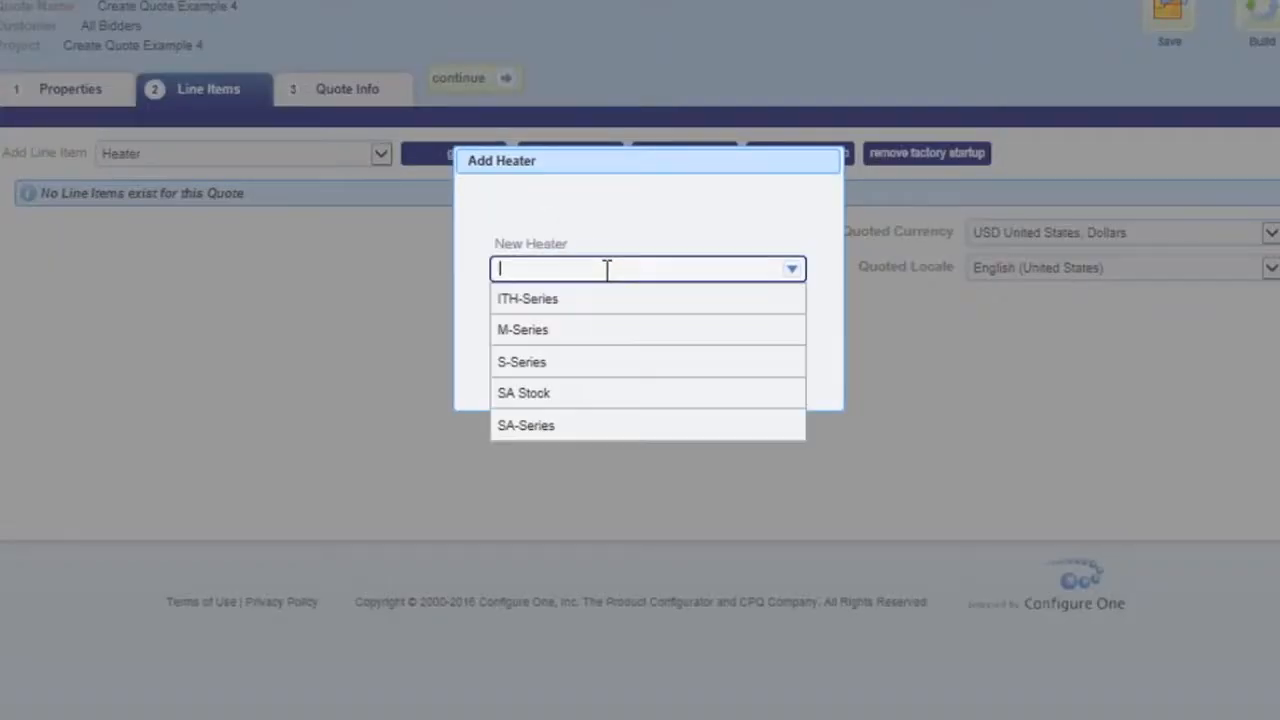
{"action": "left_click", "coordinate": [579, 360]}
{"action": "left_click", "coordinate": [622, 314]}
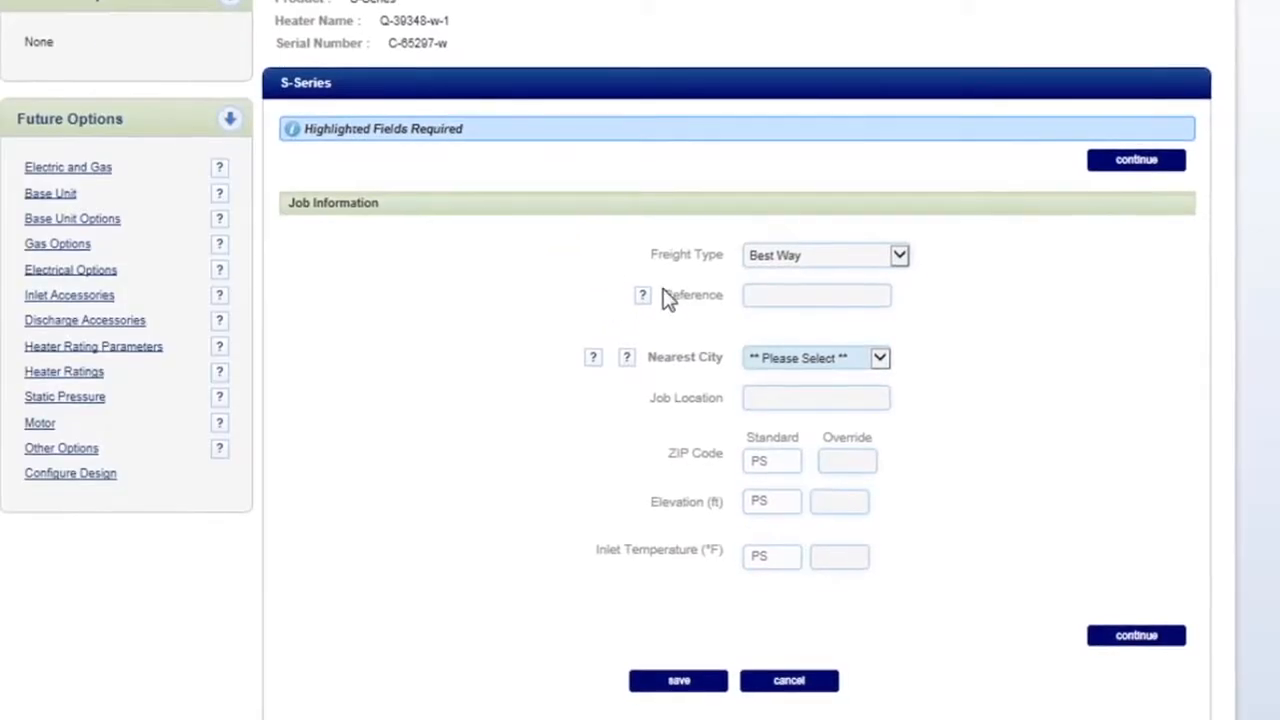
Step: Set the heater's nearest city to MO St. Louis and proceed past the job information
{"action": "left_click", "coordinate": [785, 360]}
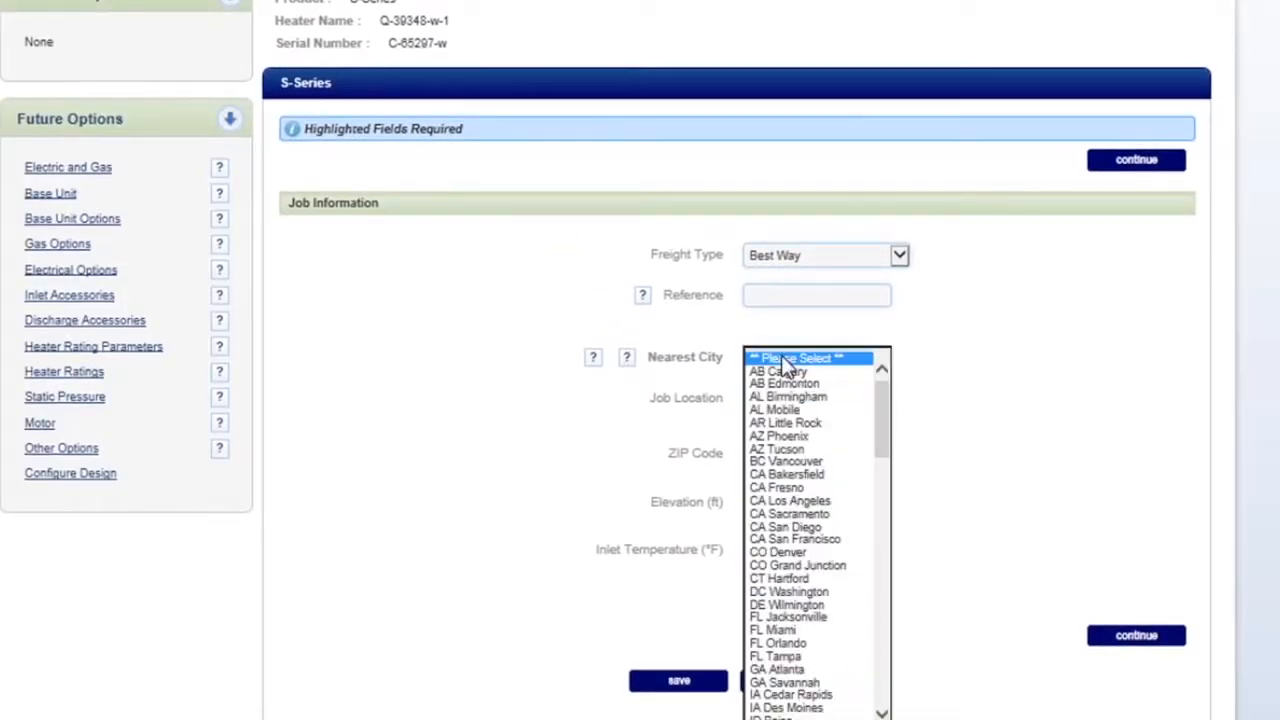
{"action": "left_click_drag", "start_coordinate": [883, 404], "coordinate": [894, 509]}
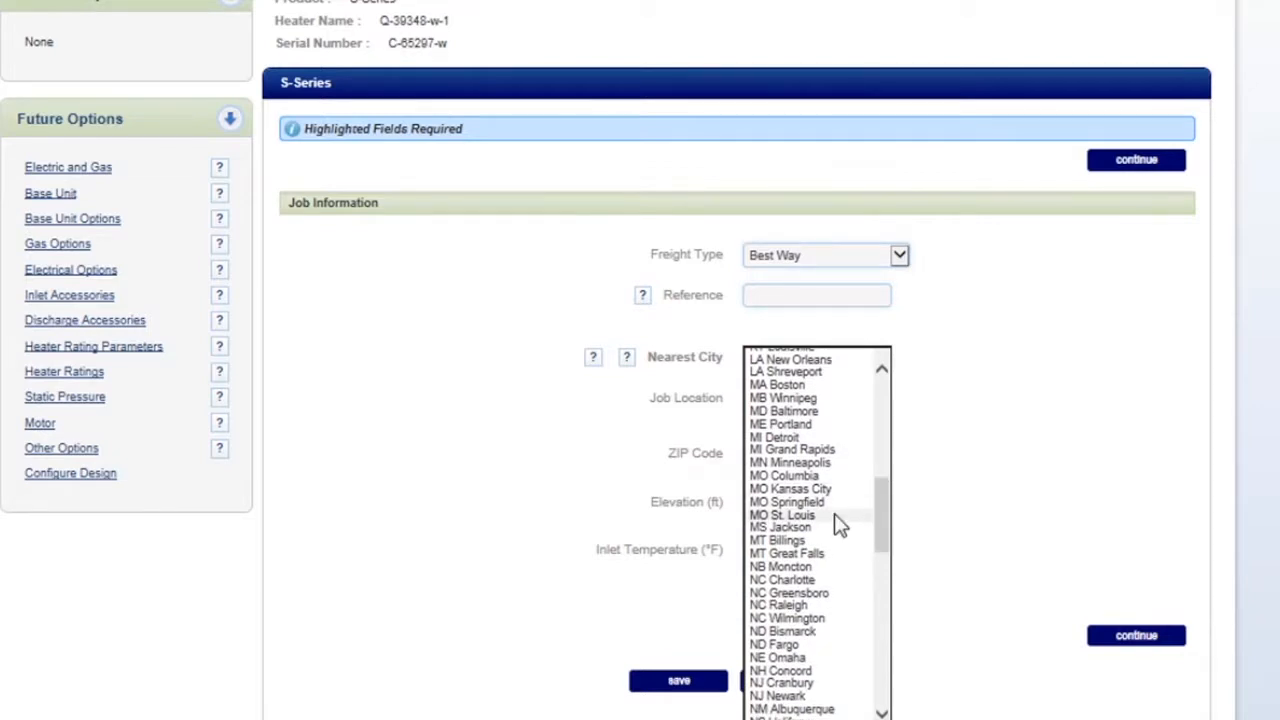
{"action": "left_click", "coordinate": [834, 515]}
{"action": "left_click", "coordinate": [1117, 162]}
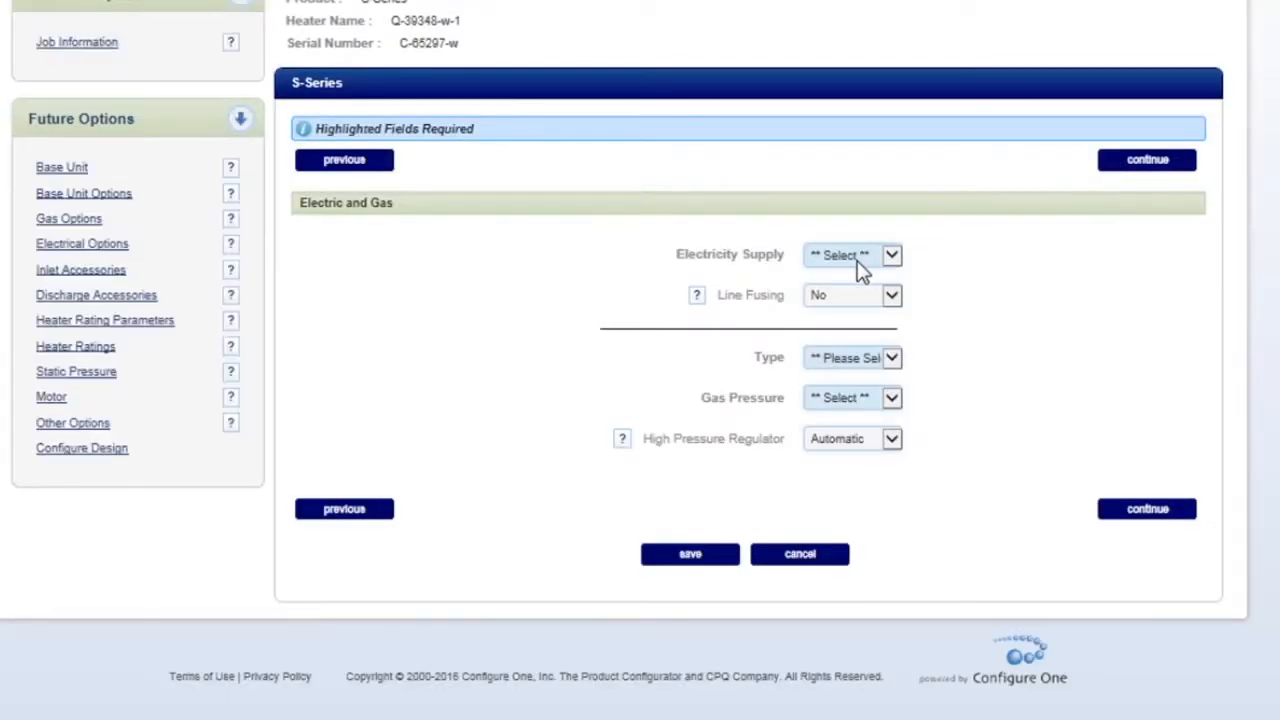
Step: Set the electricity supply to 460V/3PH, the gas type to Natural Gas and the gas pressure to 2 psi, and continue
{"action": "left_click", "coordinate": [862, 265]}
{"action": "left_click", "coordinate": [858, 290]}
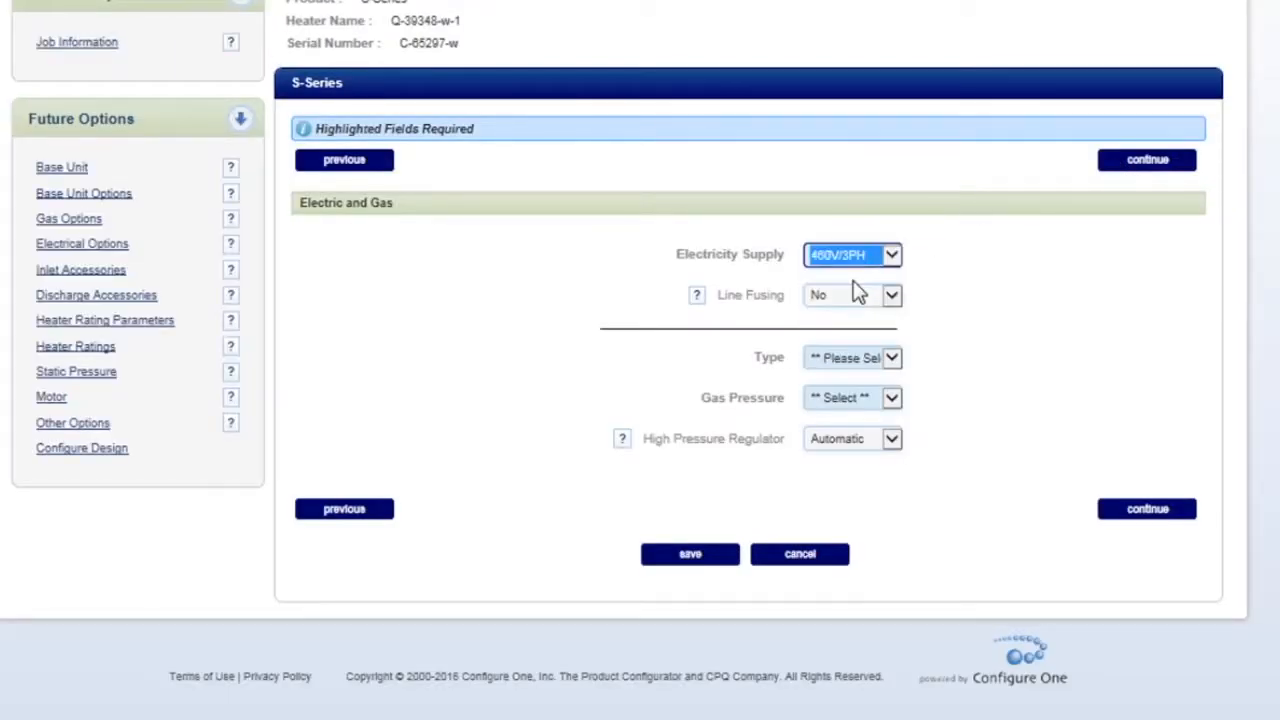
{"action": "left_click", "coordinate": [858, 365]}
{"action": "left_click", "coordinate": [845, 370]}
{"action": "left_click", "coordinate": [855, 400]}
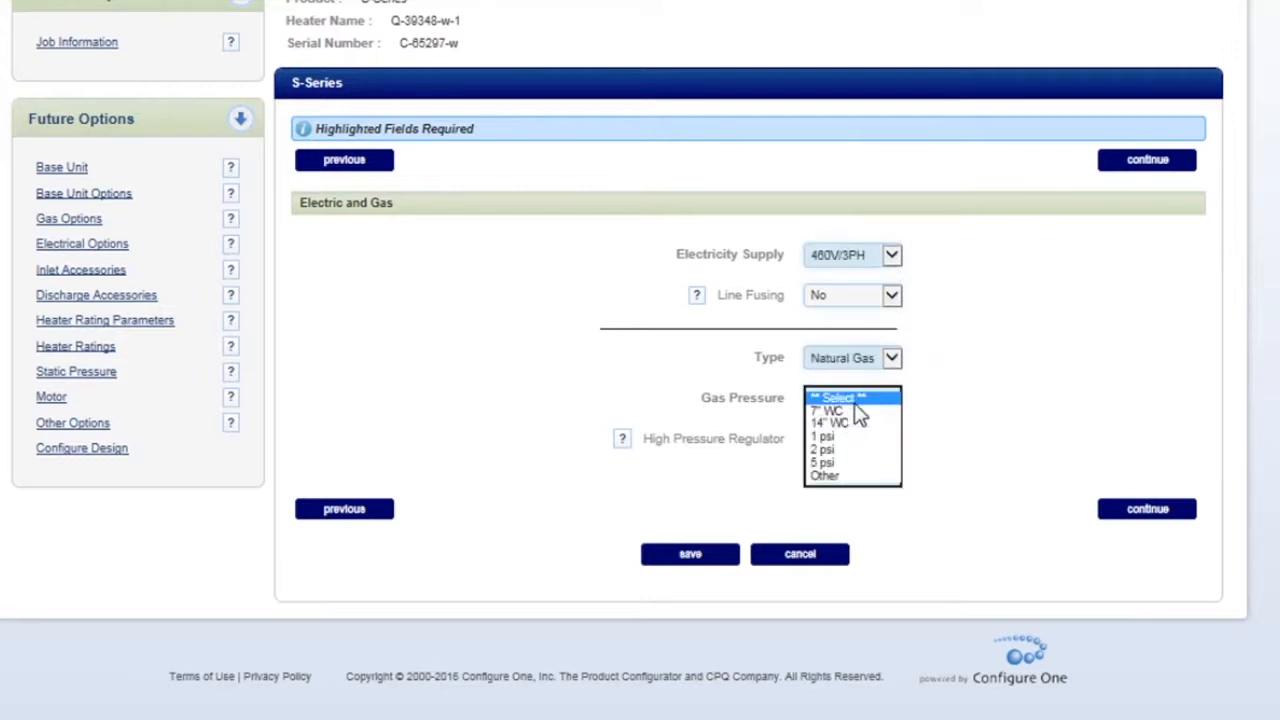
{"action": "left_click", "coordinate": [845, 452]}
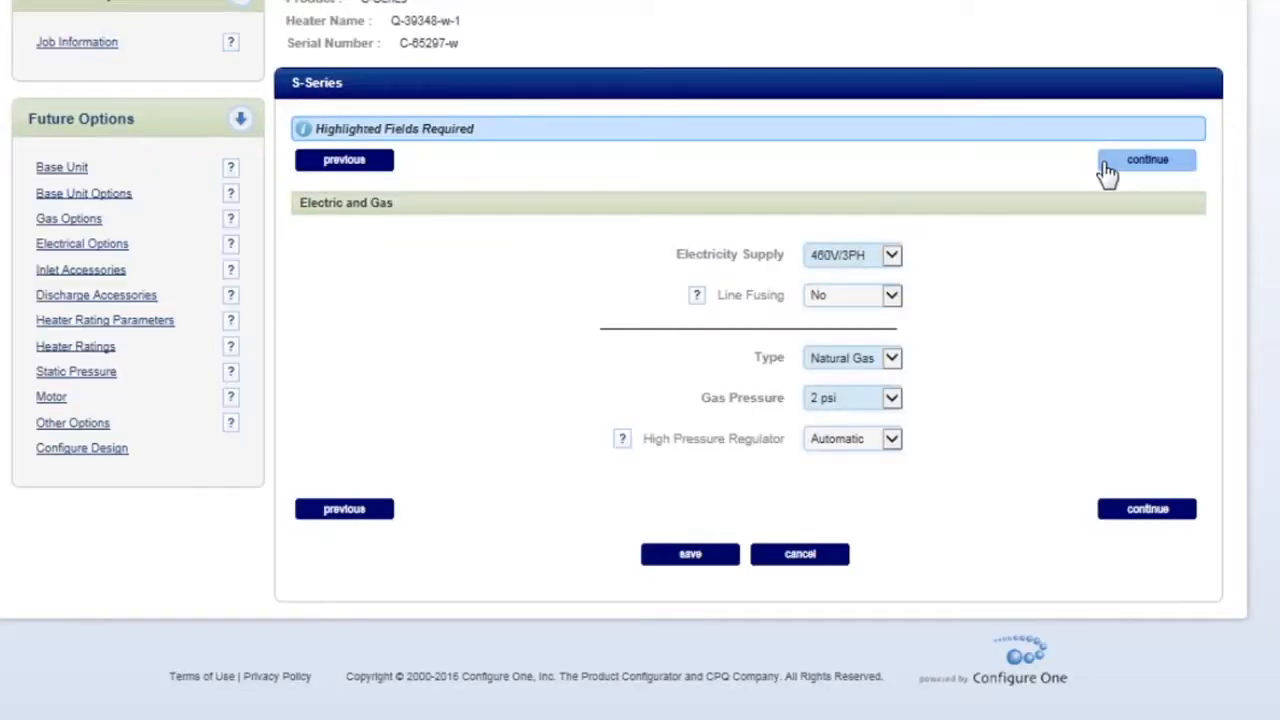
{"action": "left_click", "coordinate": [1107, 172]}
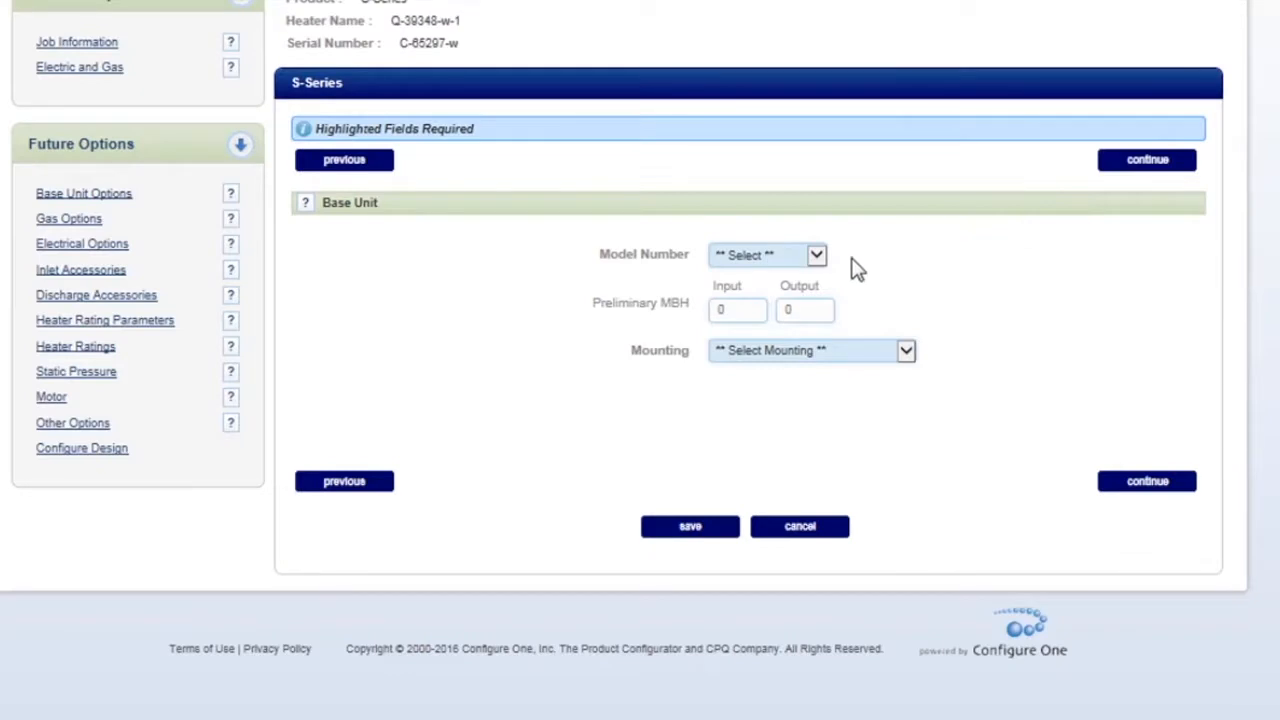
Step: Choose base unit model S1200 with Thru Wall mounting and continue
{"action": "left_click", "coordinate": [797, 258]}
{"action": "left_click", "coordinate": [790, 318]}
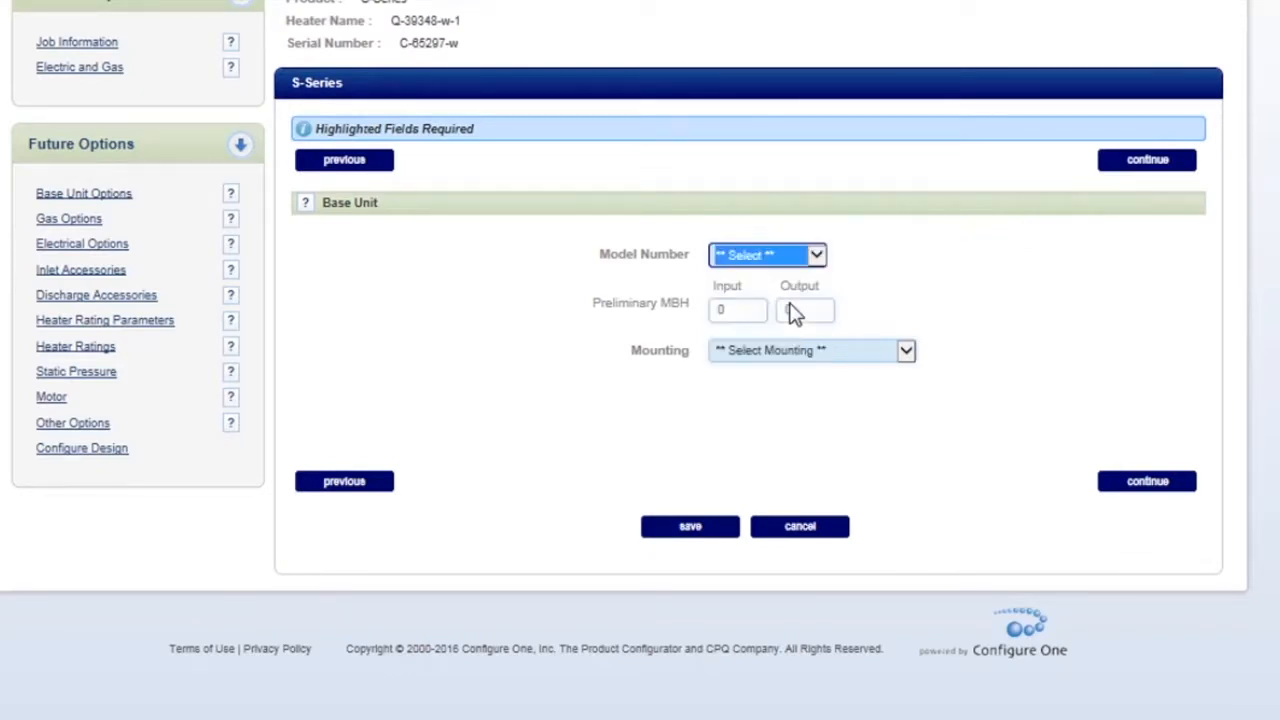
{"action": "left_click", "coordinate": [806, 352]}
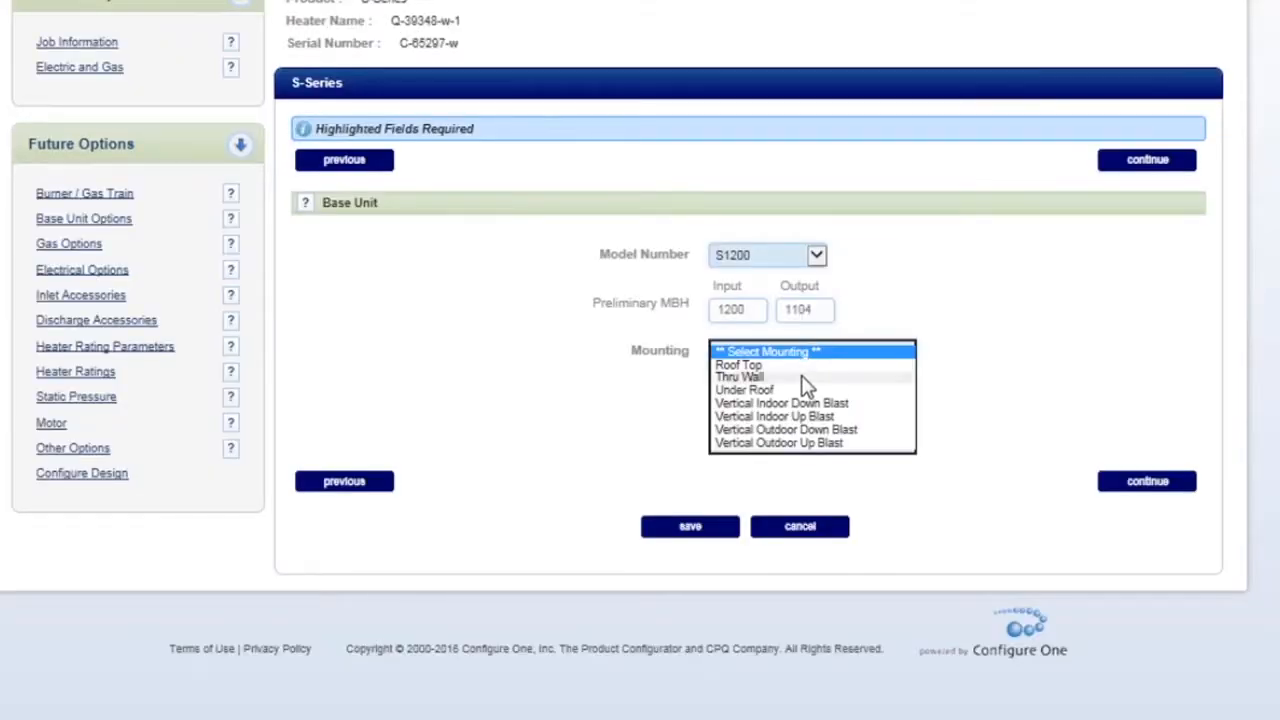
{"action": "left_click", "coordinate": [806, 378]}
{"action": "left_click", "coordinate": [1105, 165]}
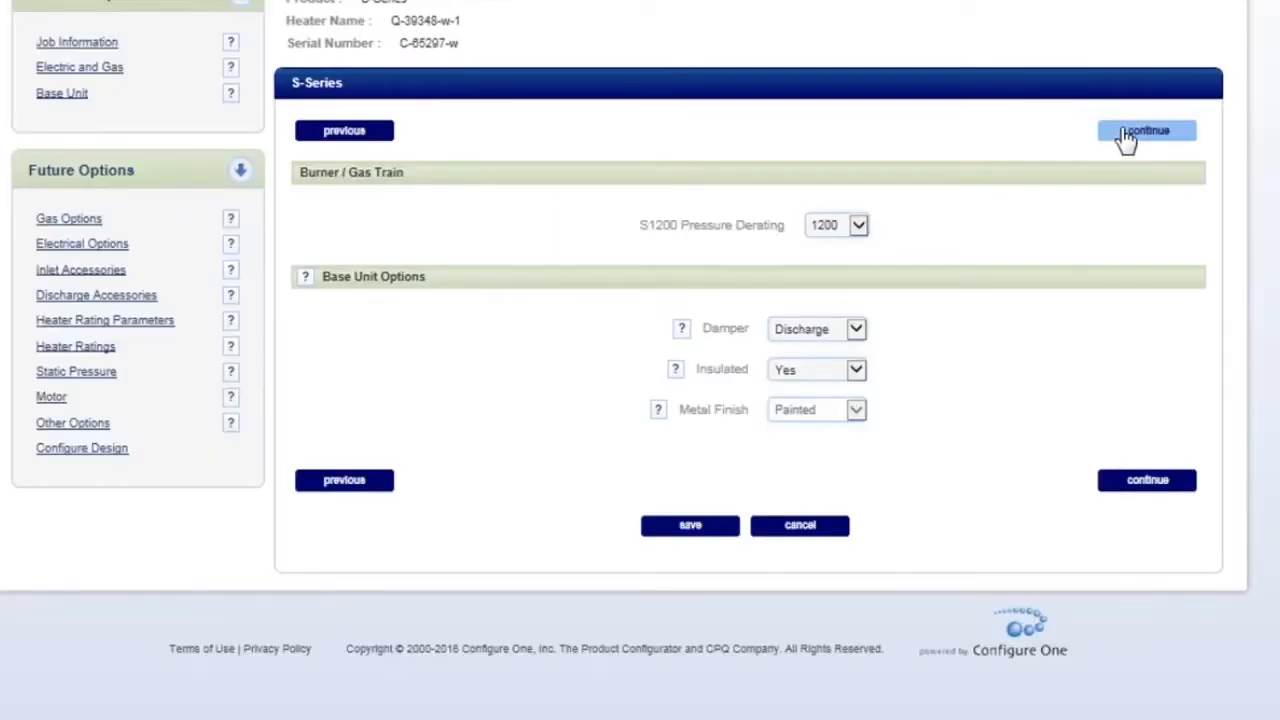
Step: Accept the preset base unit, gas, electrical and inlet accessory options of the heater
{"action": "left_click", "coordinate": [1127, 135]}
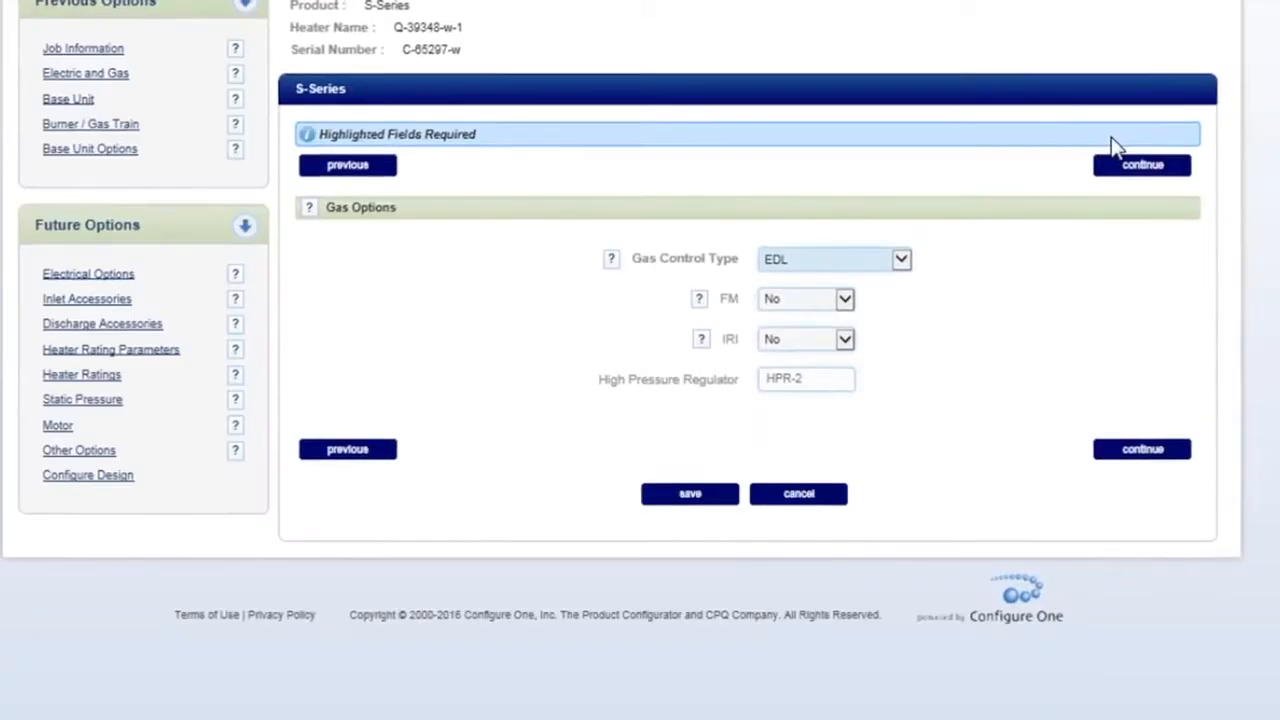
{"action": "left_click", "coordinate": [1132, 190]}
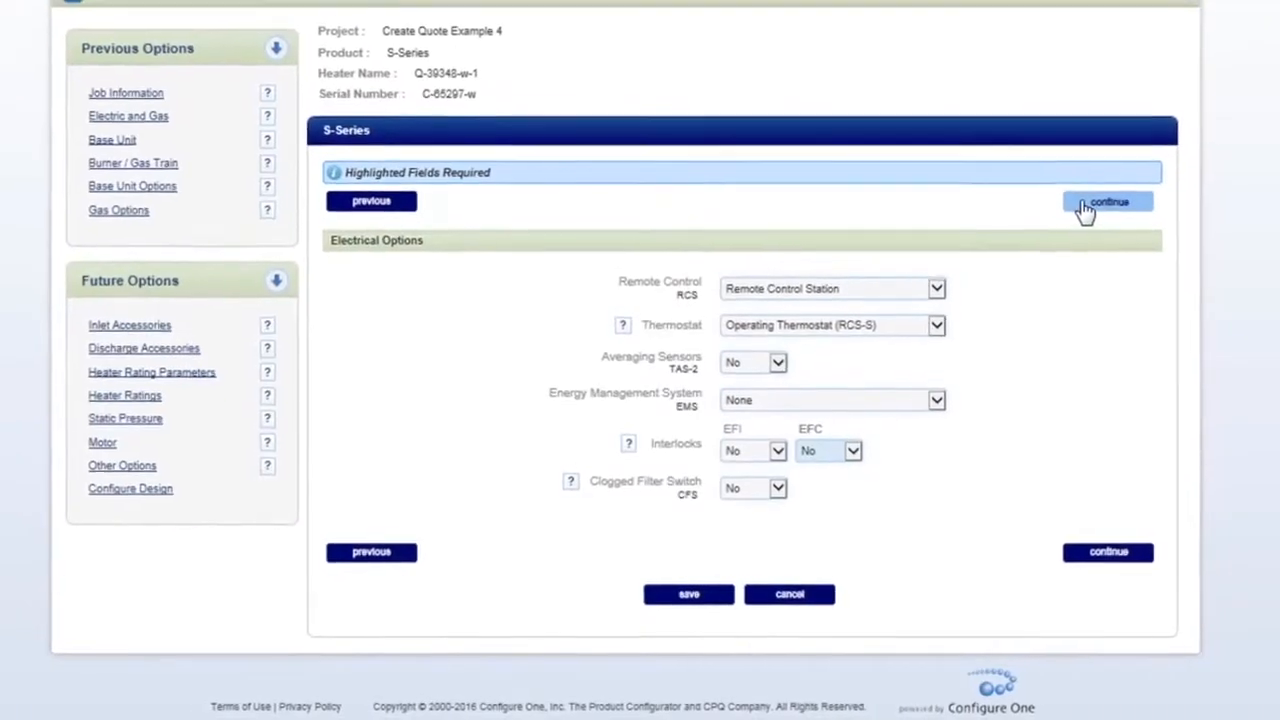
{"action": "left_click", "coordinate": [1115, 186]}
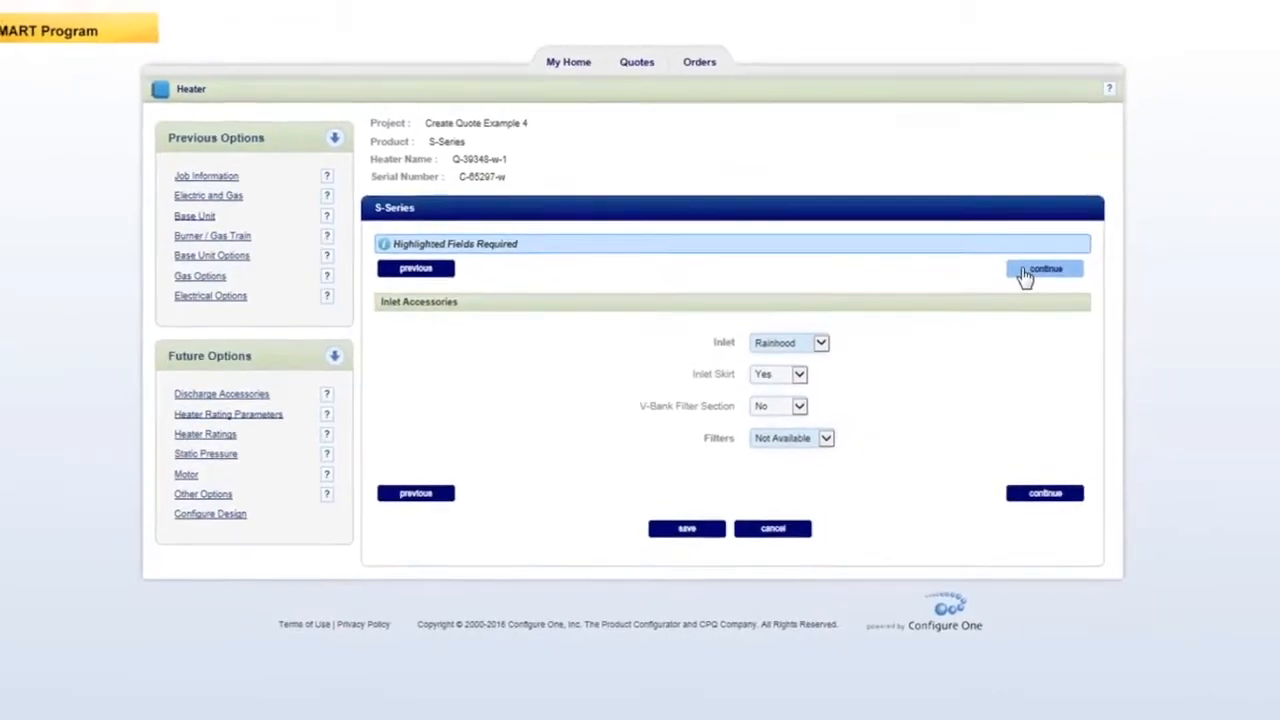
{"action": "left_click", "coordinate": [1062, 236]}
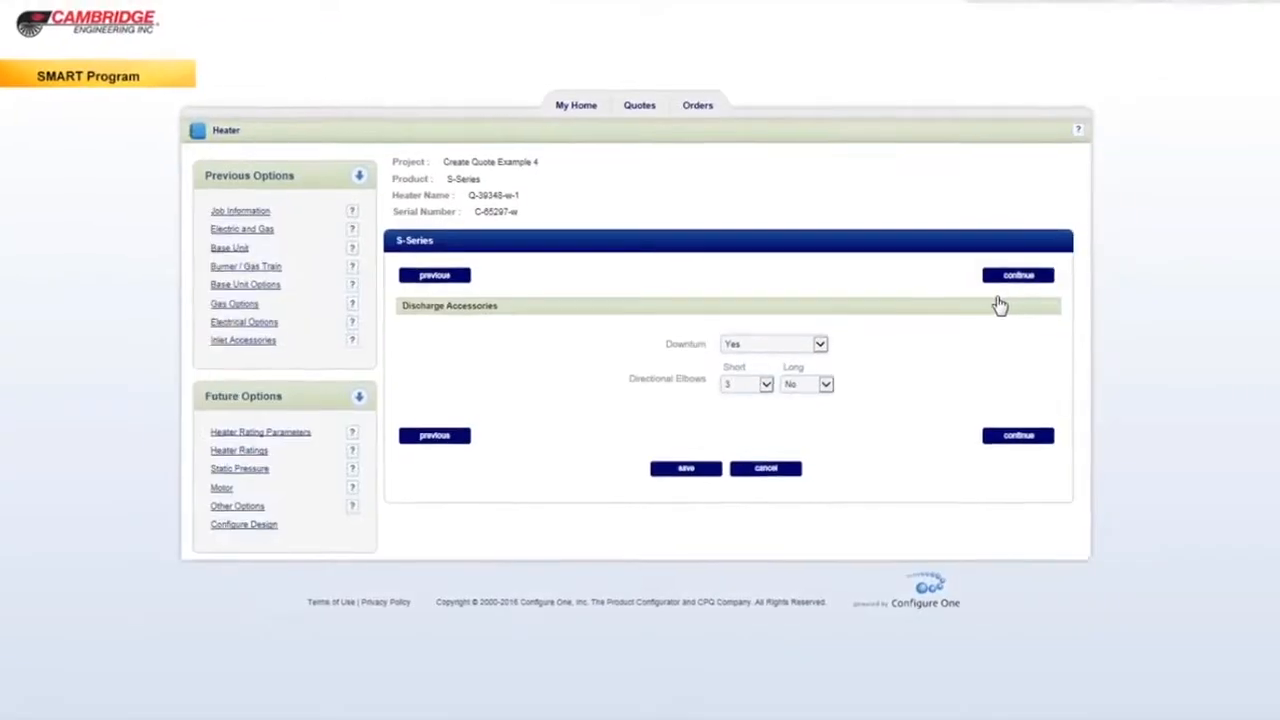
{"action": "left_click", "coordinate": [1006, 277]}
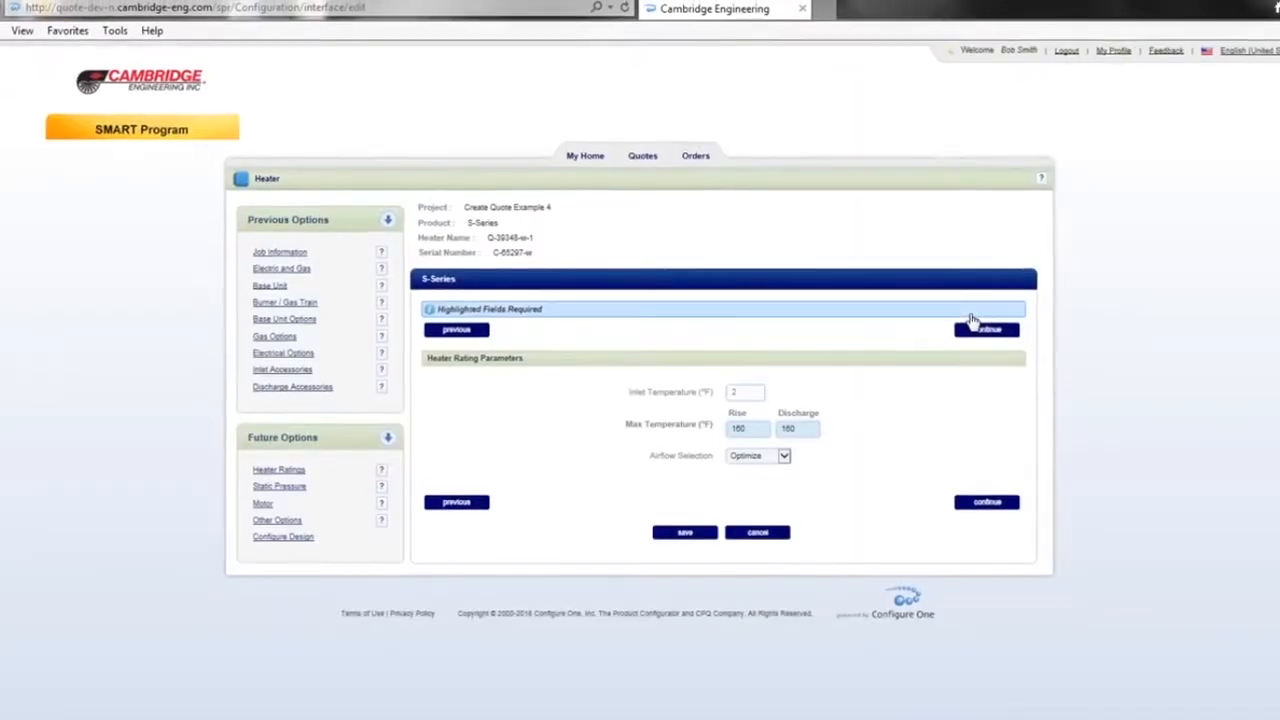
Step: Accept the preset discharge accessories, heater rating, static pressure, motor and other options, proceeding to Configure Design
{"action": "left_click", "coordinate": [970, 329]}
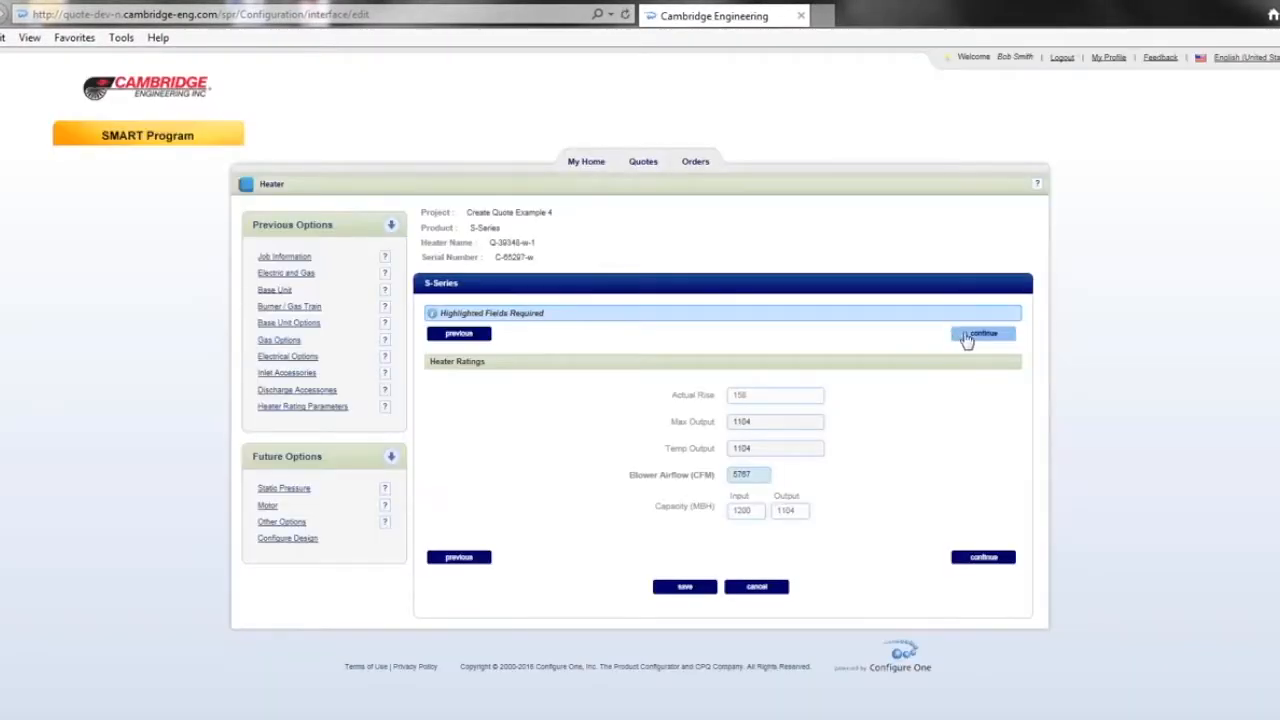
{"action": "left_click", "coordinate": [966, 340]}
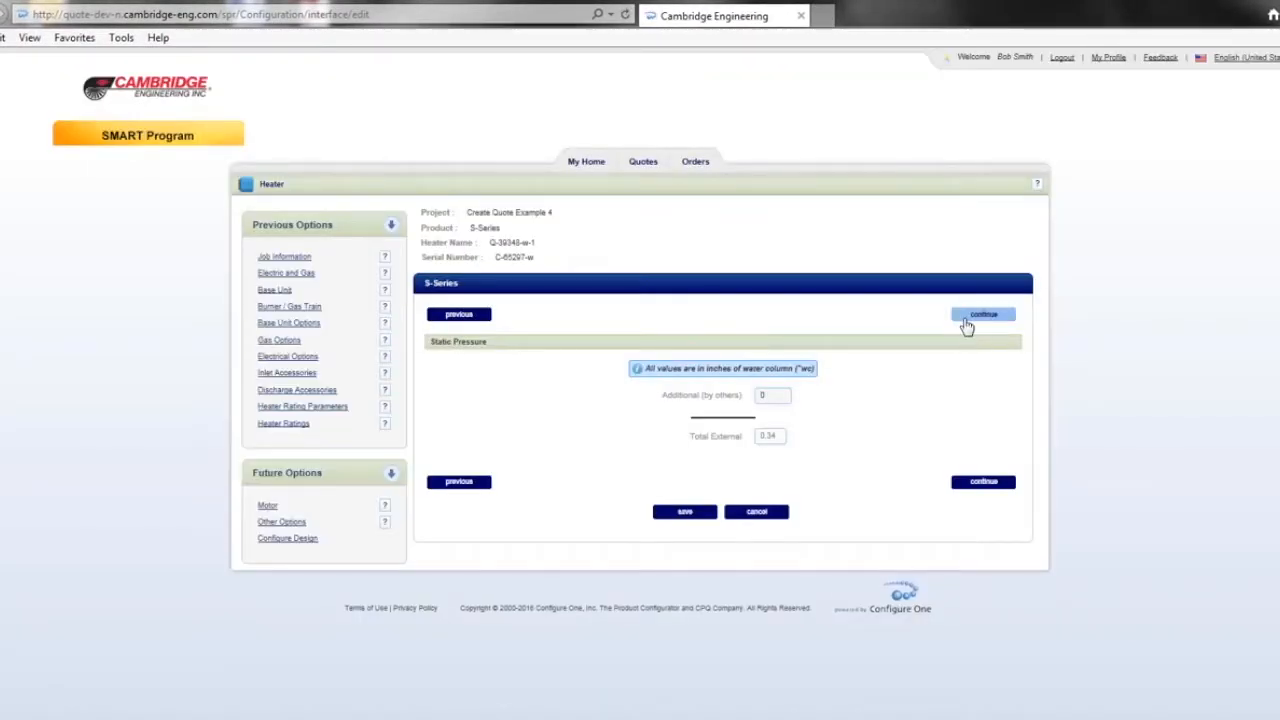
{"action": "left_click", "coordinate": [966, 327]}
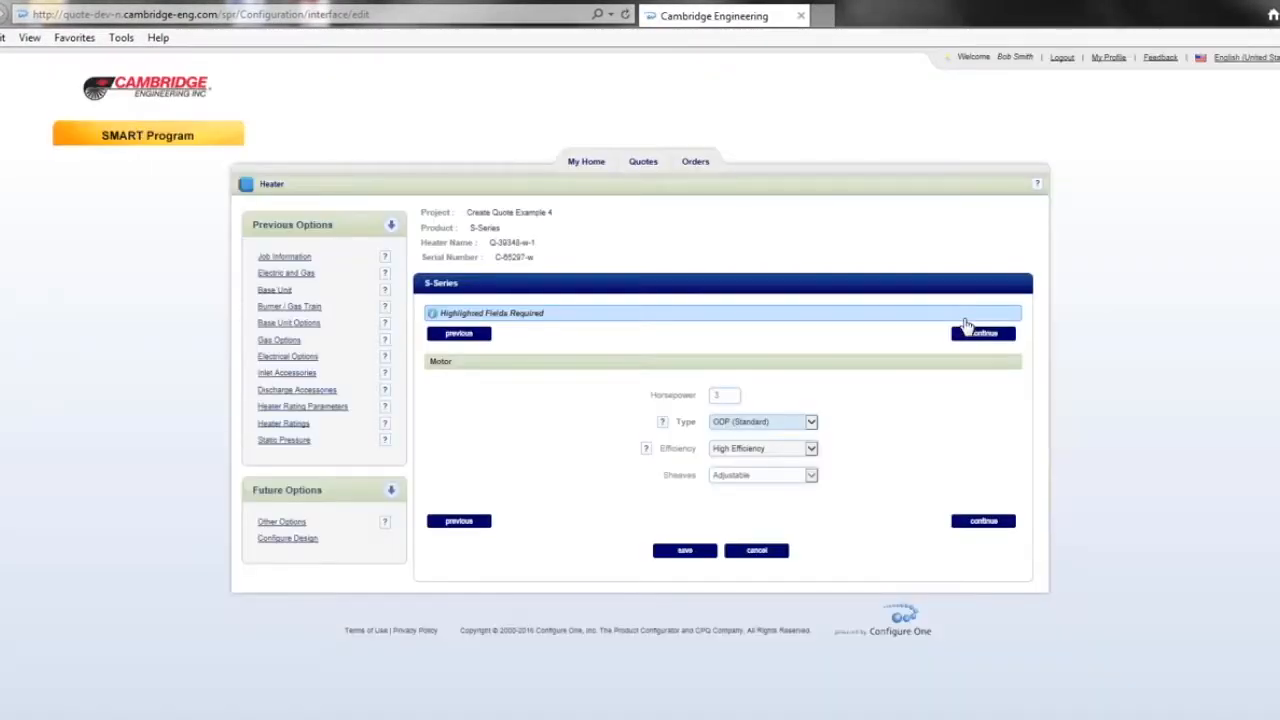
{"action": "left_click", "coordinate": [972, 336]}
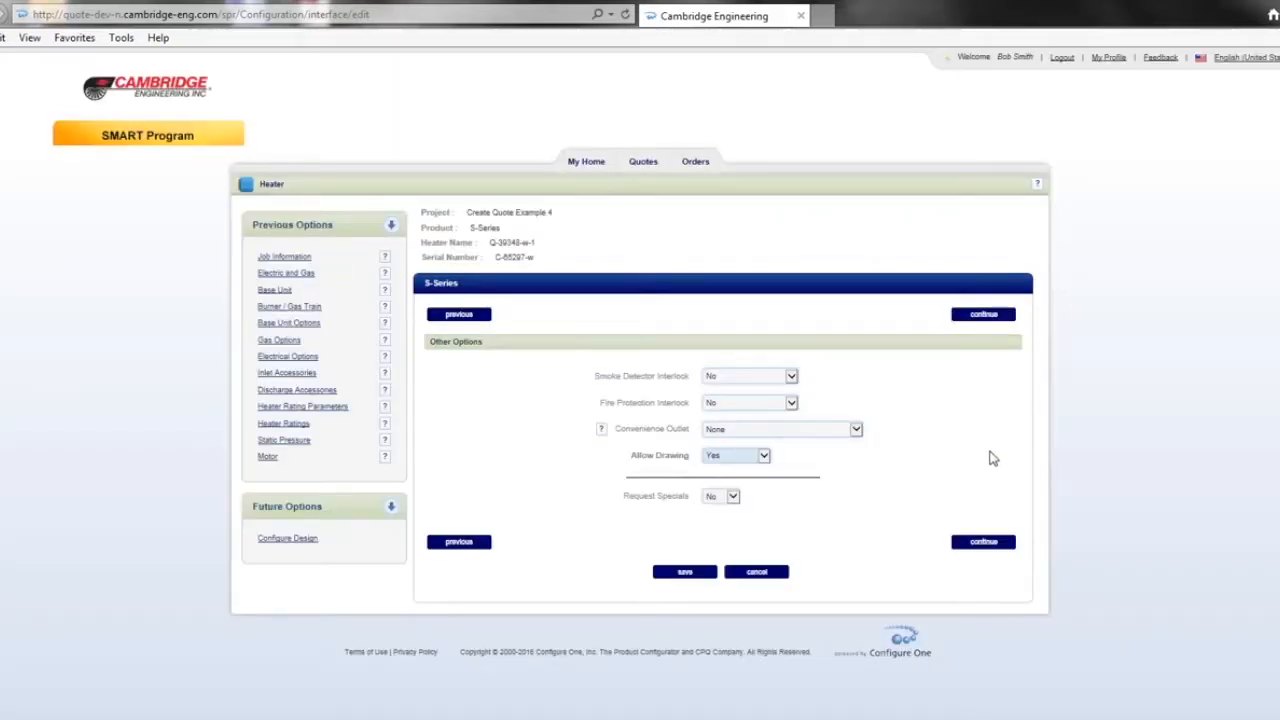
{"action": "left_click", "coordinate": [972, 318]}
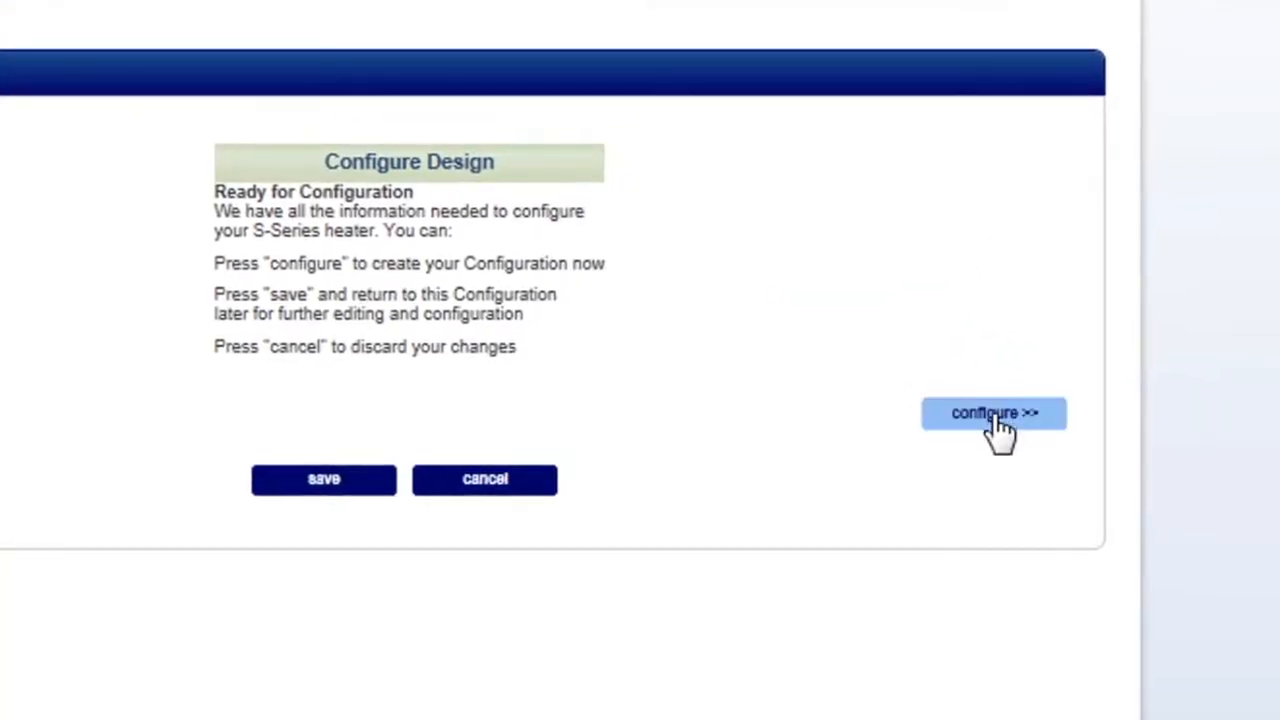
Step: Configure the S-Series heater design and add the finished heater to the quote
{"action": "left_click", "coordinate": [986, 428]}
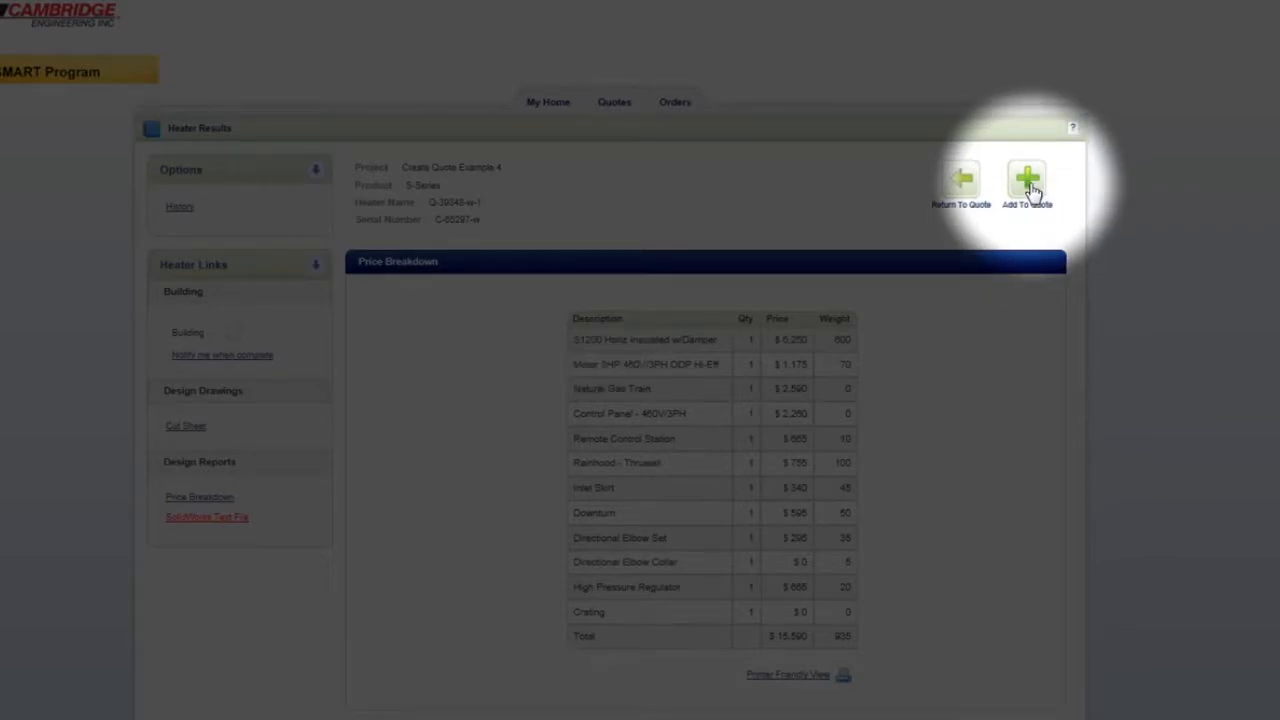
{"action": "left_click", "coordinate": [1030, 188]}
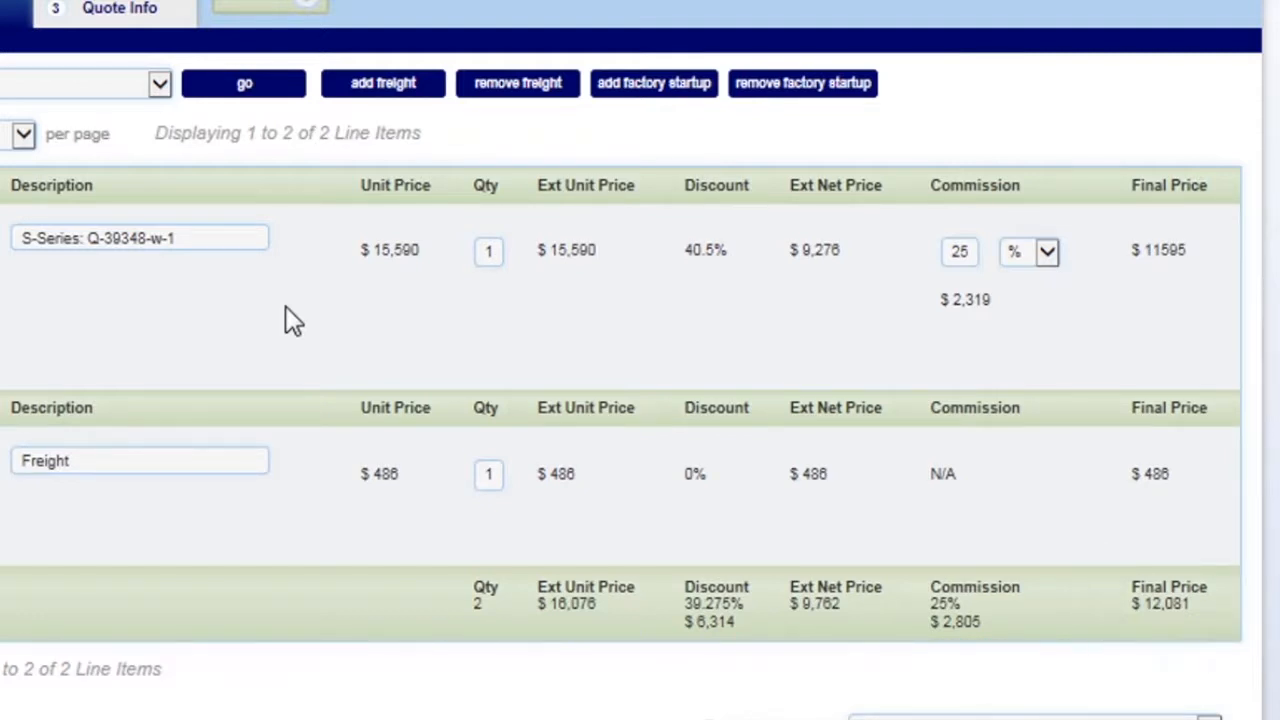
{"action": "left_click", "coordinate": [215, 90]}
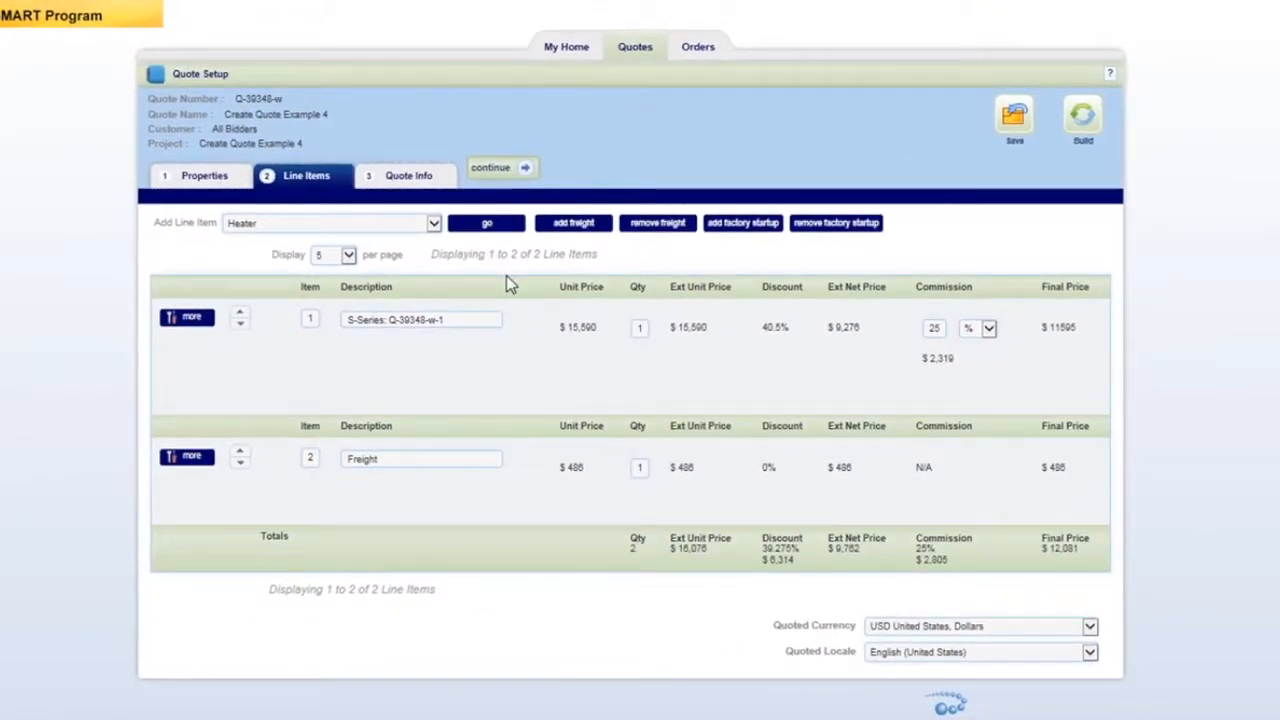
Step: Fill in the quote inputs: job type New/Addition, building use Distribution Center, size 76 - 200,000 ft², lead time S-Series (3-4 weeks)
{"action": "left_click", "coordinate": [407, 180]}
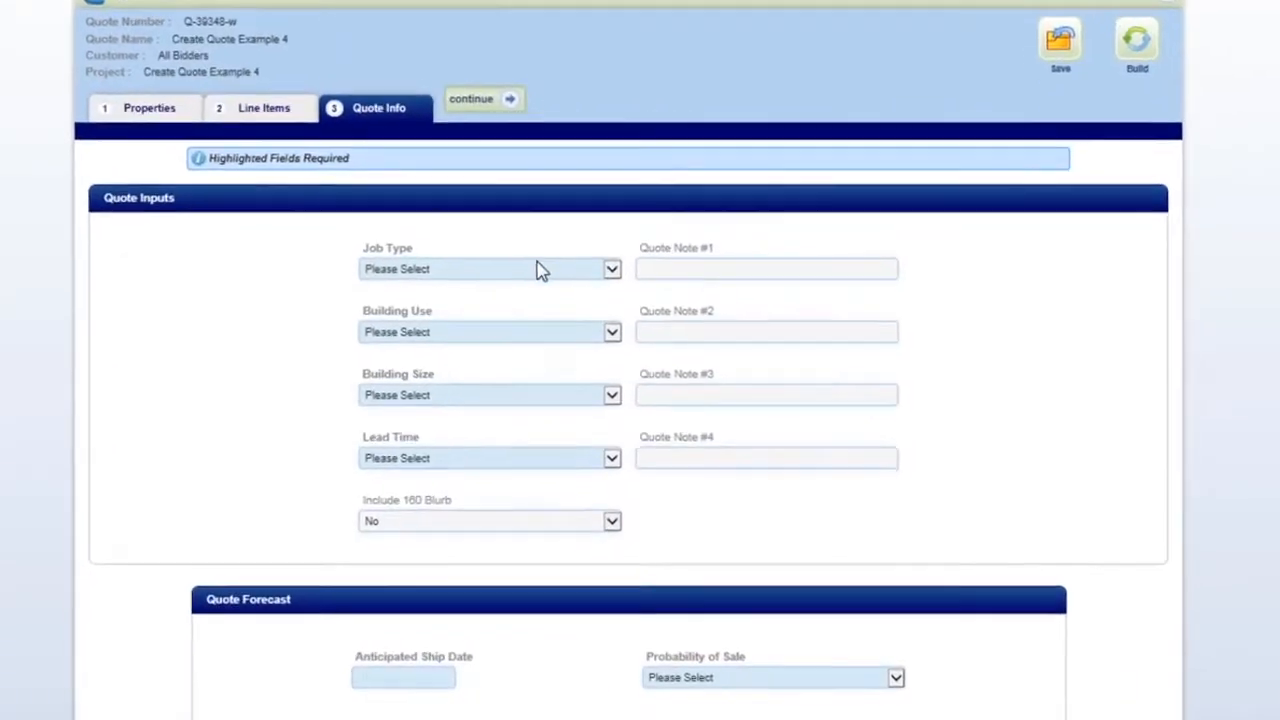
{"action": "left_click", "coordinate": [546, 298]}
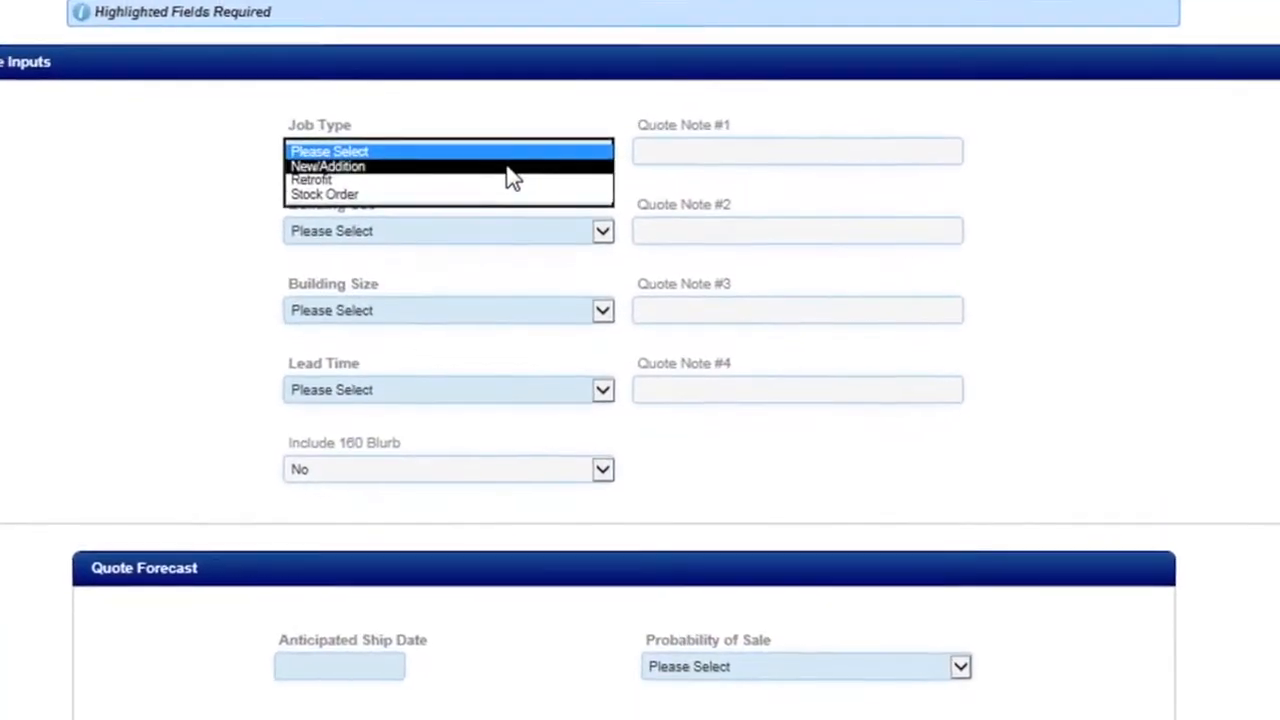
{"action": "left_click", "coordinate": [506, 167]}
{"action": "left_click", "coordinate": [495, 231]}
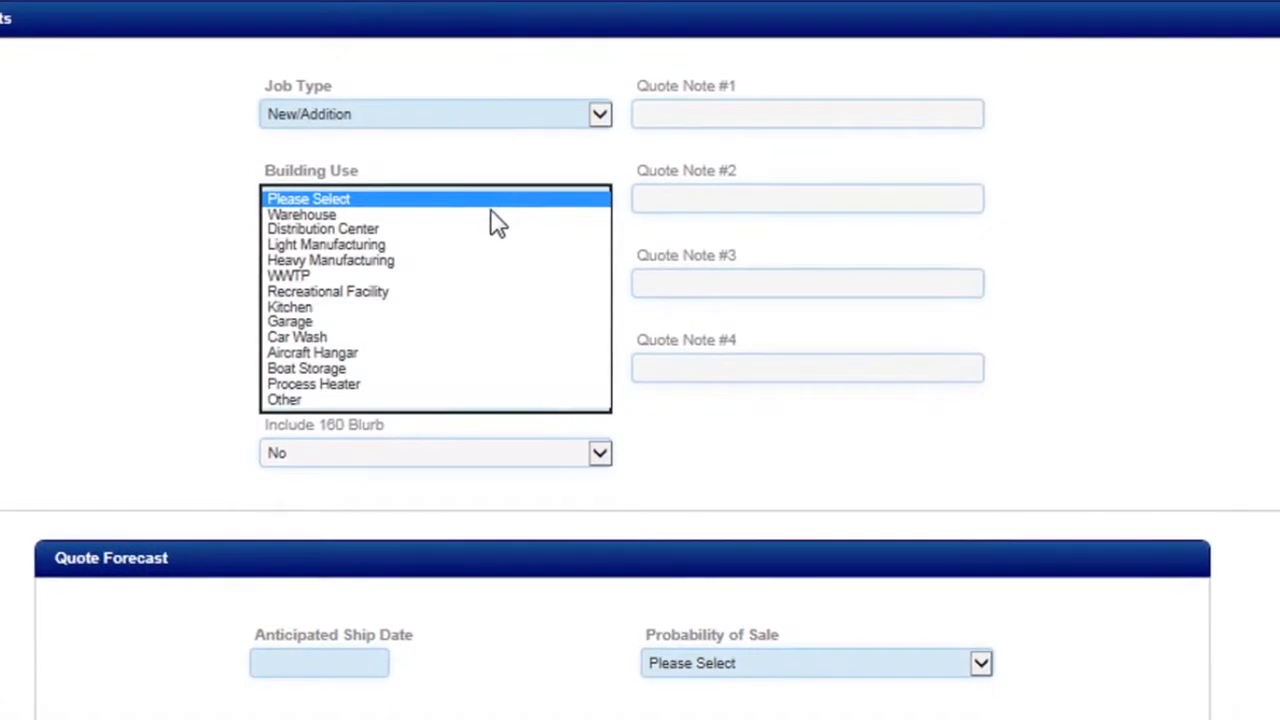
{"action": "left_click", "coordinate": [495, 230]}
{"action": "left_click", "coordinate": [490, 290]}
{"action": "left_click", "coordinate": [484, 331]}
{"action": "left_click", "coordinate": [480, 378]}
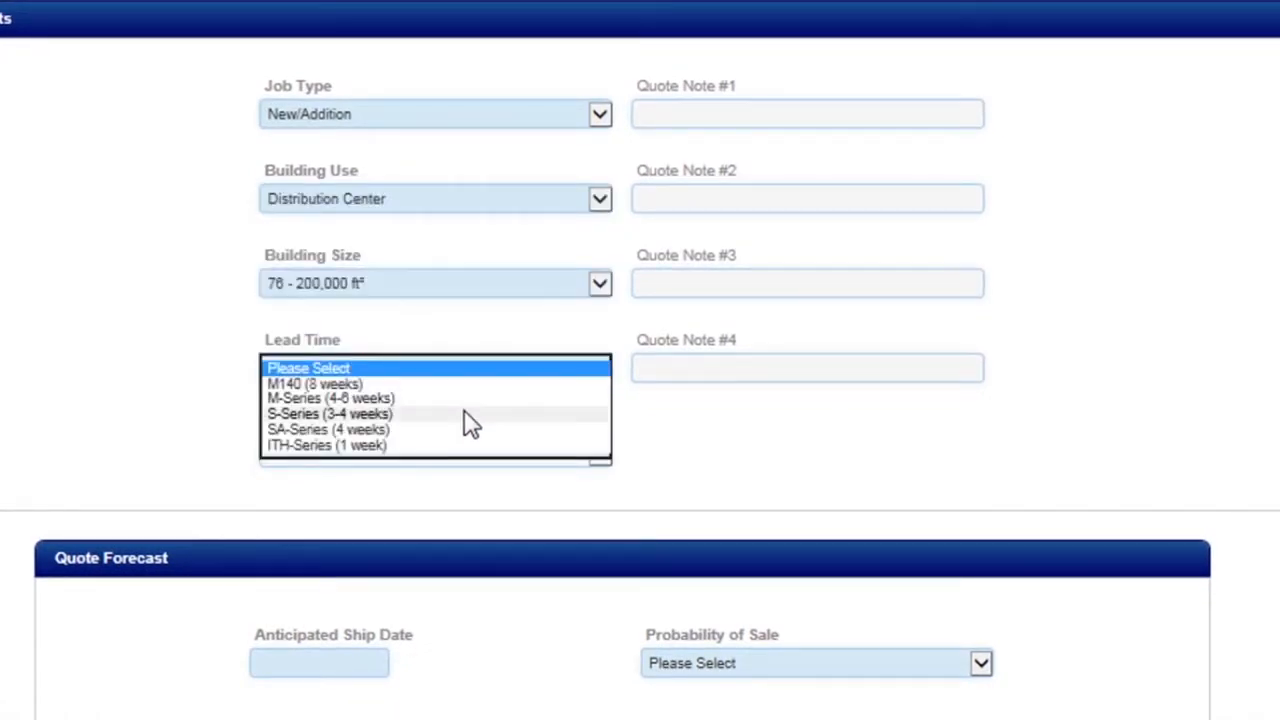
{"action": "left_click", "coordinate": [465, 424]}
Step: Set the anticipated ship date to 23 Dec 2016 and the probability of sale to Engineering Spec (50%), and build the quote
{"action": "left_click", "coordinate": [364, 650]}
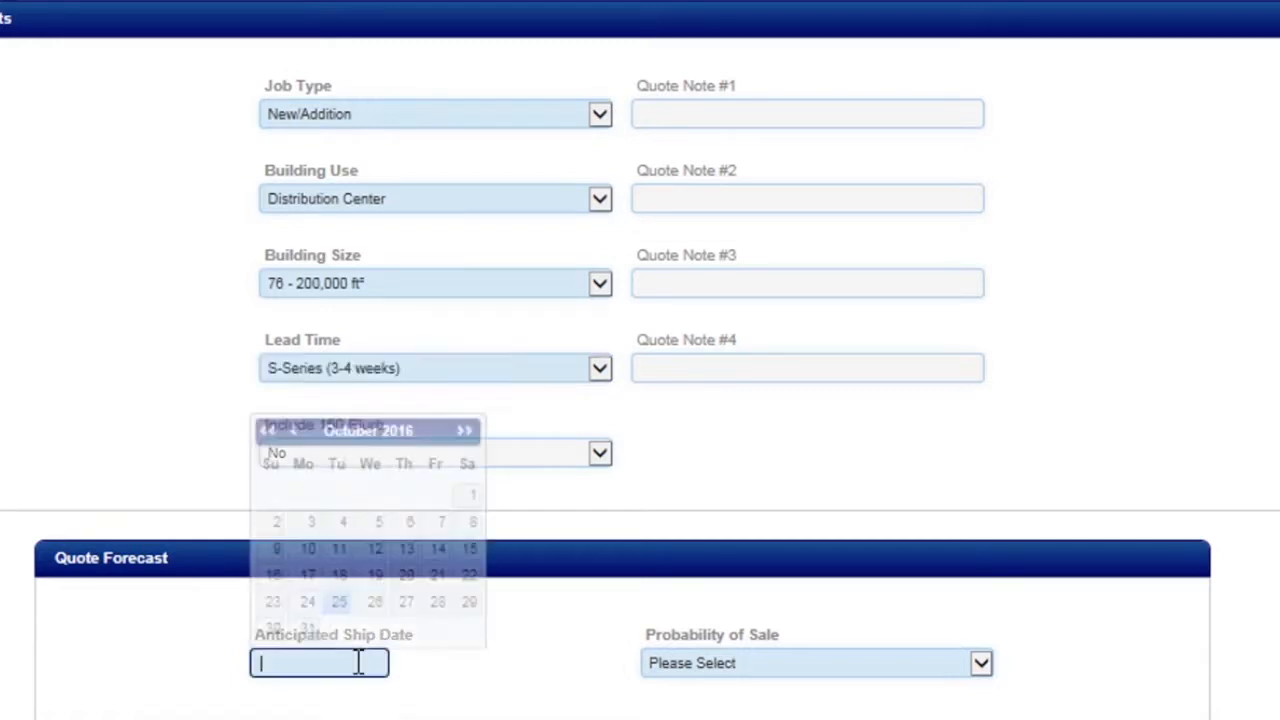
{"action": "left_click", "coordinate": [438, 431]}
{"action": "left_click", "coordinate": [438, 431]}
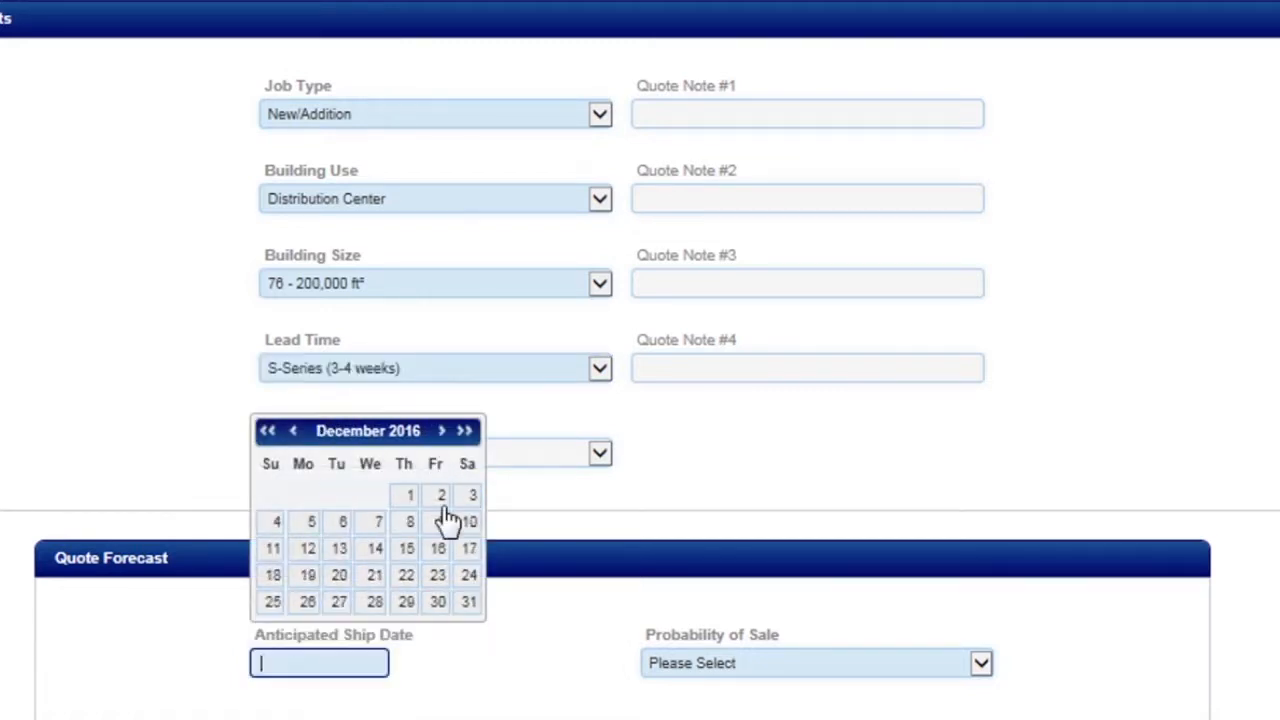
{"action": "left_click", "coordinate": [440, 576]}
{"action": "left_click", "coordinate": [788, 683]}
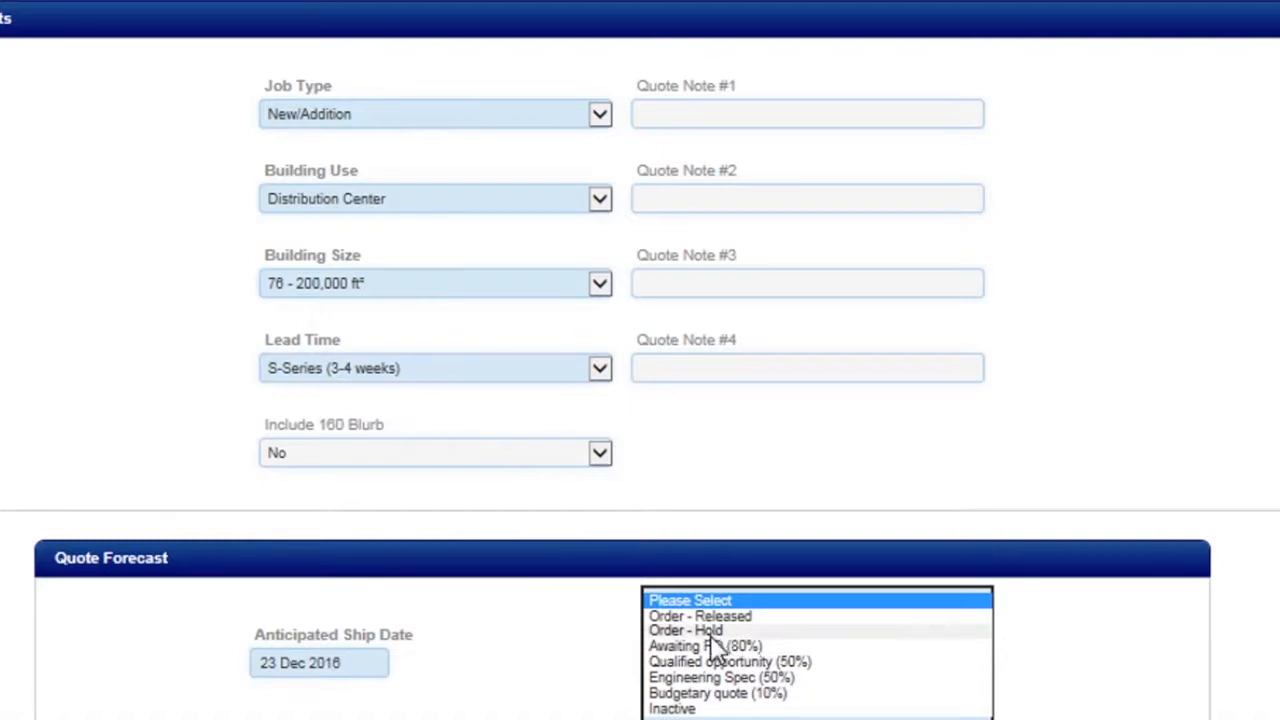
{"action": "left_click", "coordinate": [712, 678]}
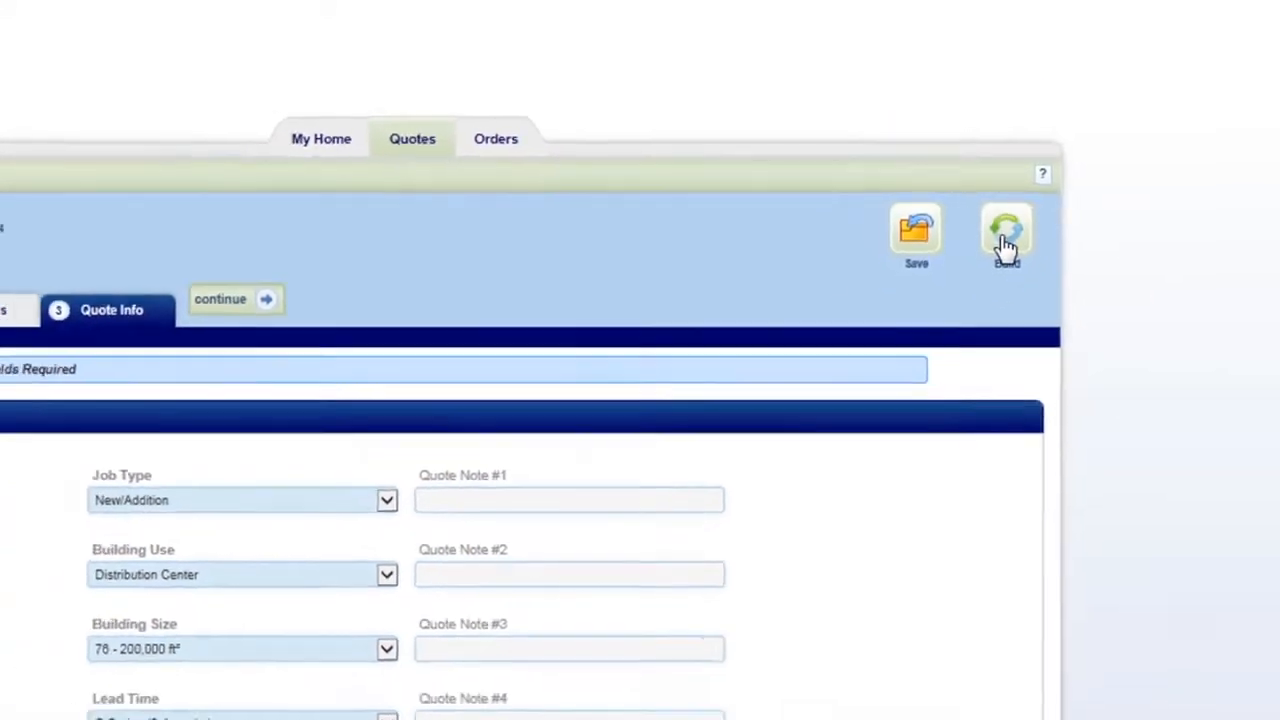
{"action": "left_click", "coordinate": [1003, 245]}
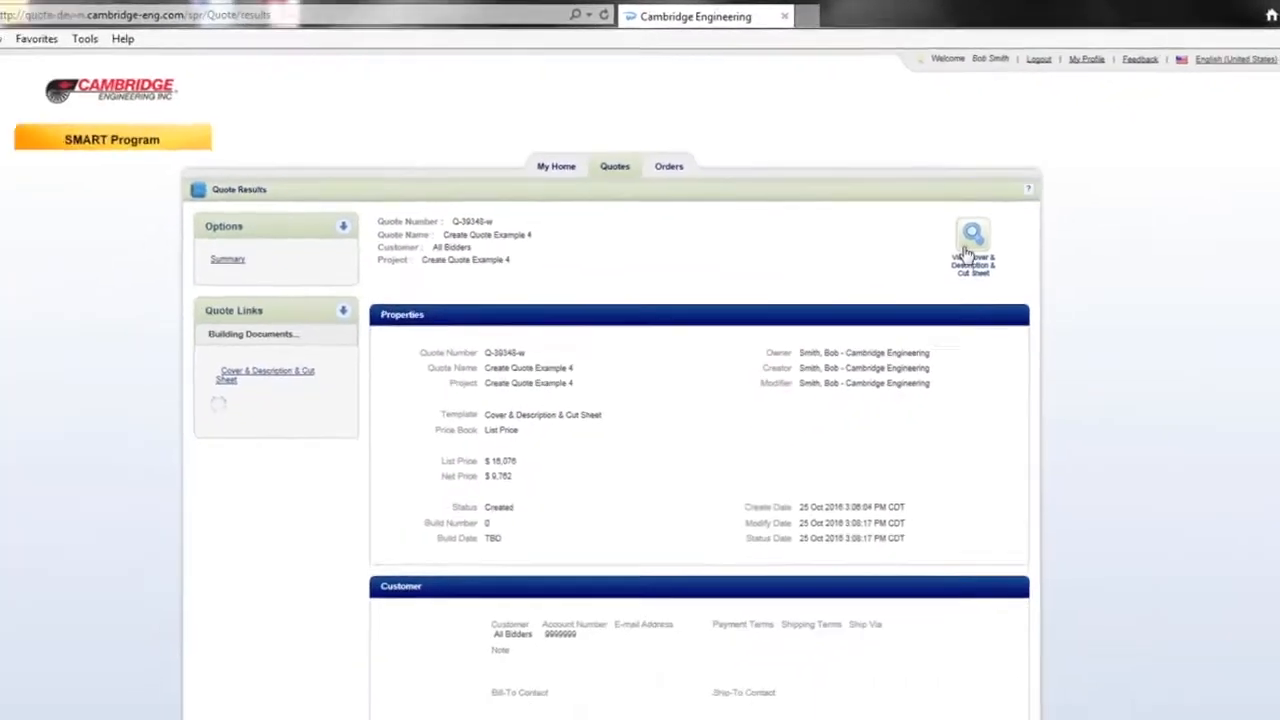
Step: Open the quote's Cover & Description & Cut Sheet document in a maximized window and look through all its pages
{"action": "left_click", "coordinate": [824, 350]}
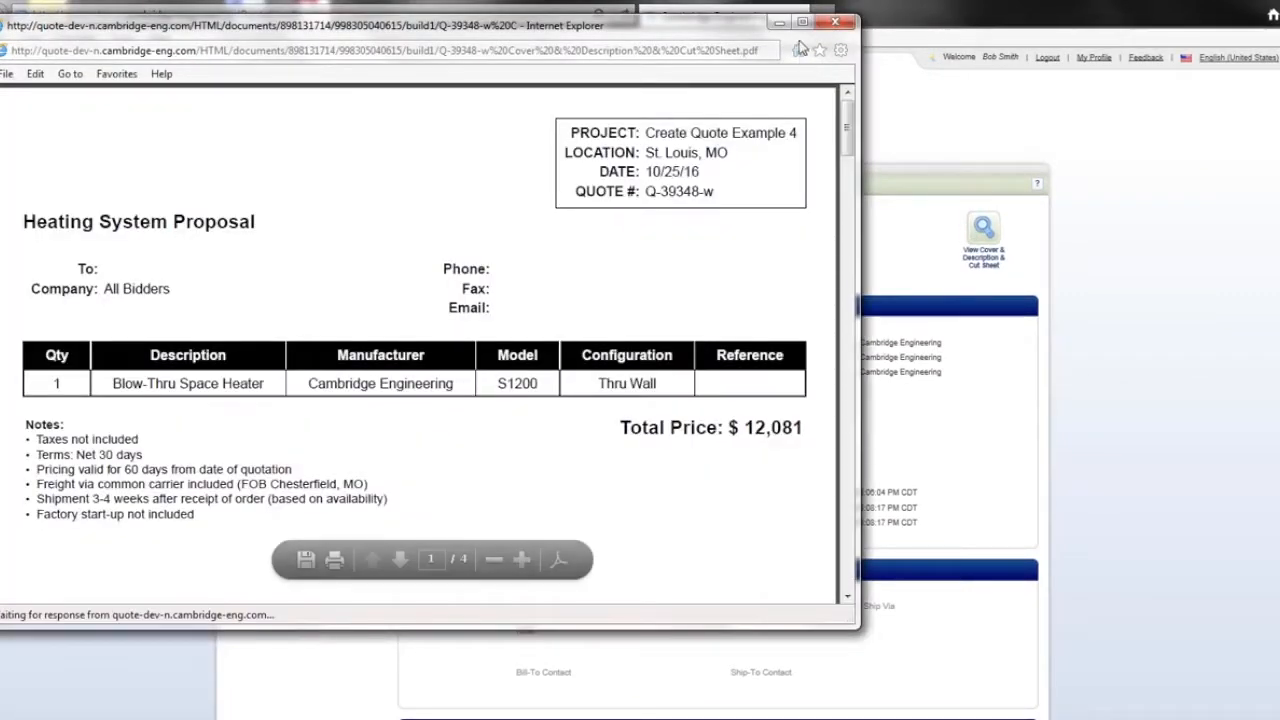
{"action": "left_click", "coordinate": [802, 22]}
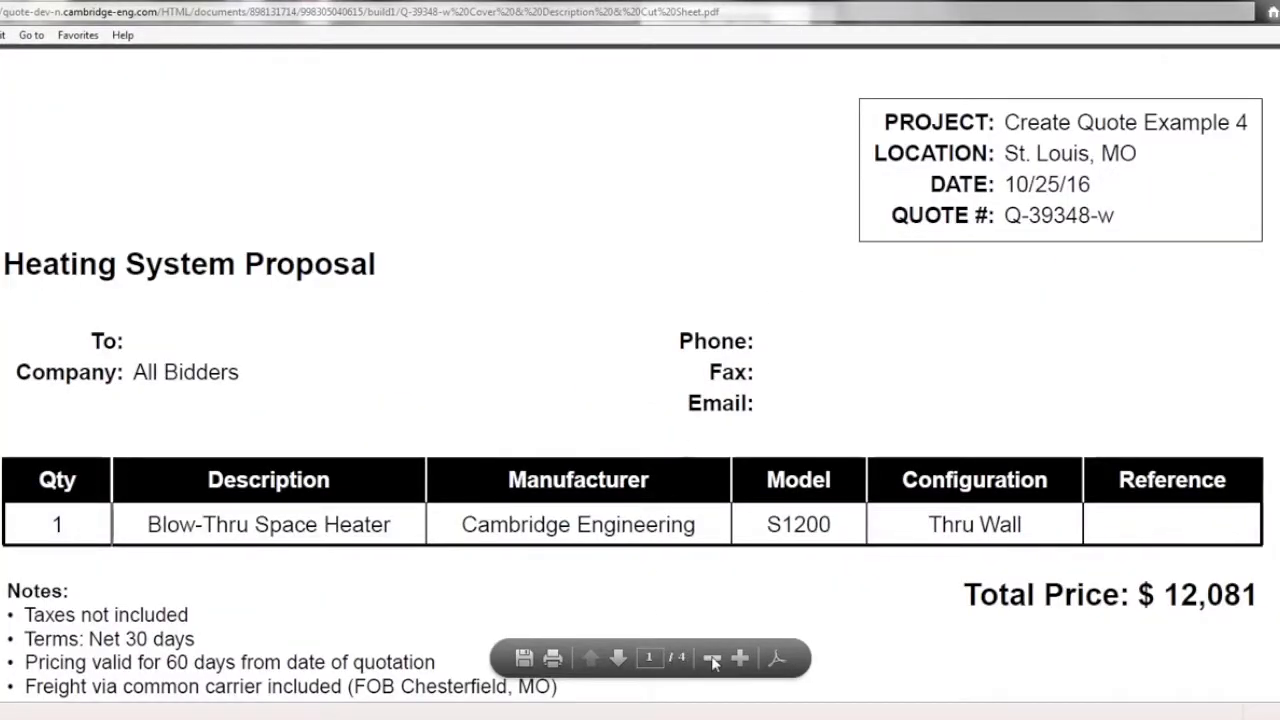
{"action": "left_click", "coordinate": [712, 659]}
{"action": "left_click", "coordinate": [712, 659]}
{"action": "left_click", "coordinate": [712, 659]}
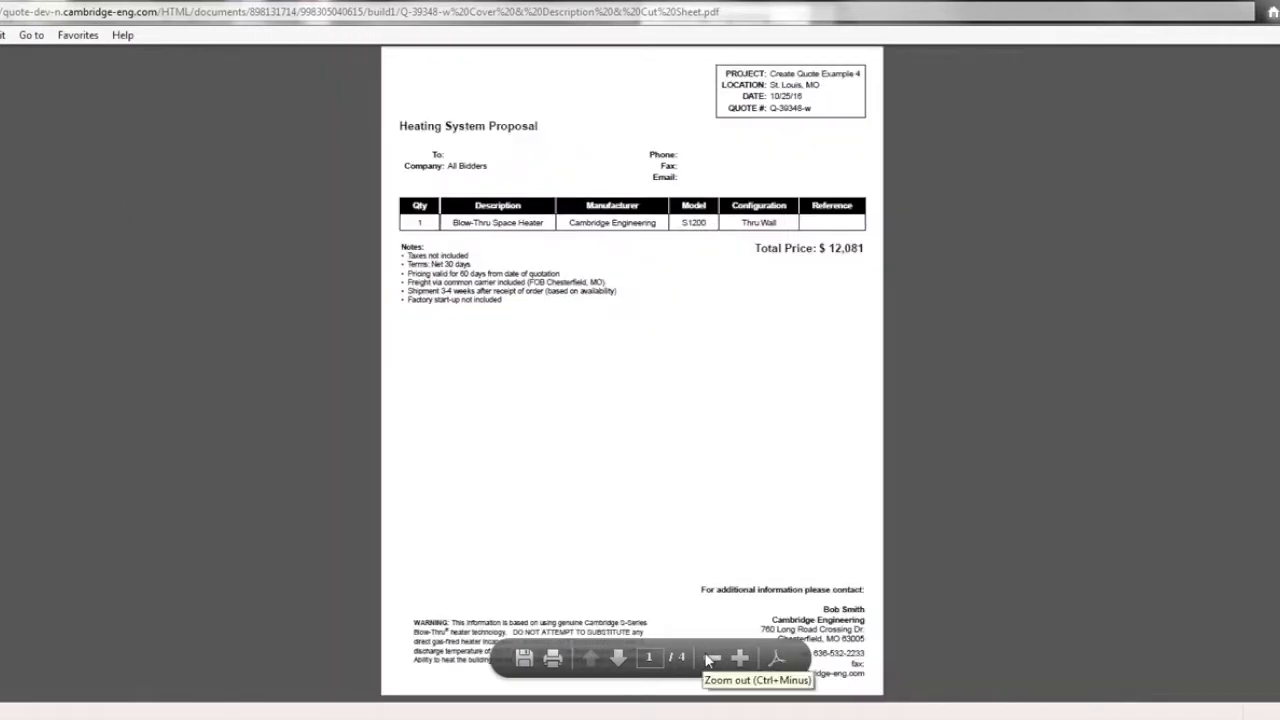
{"action": "scroll", "coordinate": [707, 660], "scroll_direction": "down", "scroll_amount": 1}
{"action": "scroll", "coordinate": [710, 658], "scroll_direction": "down", "scroll_amount": 2}
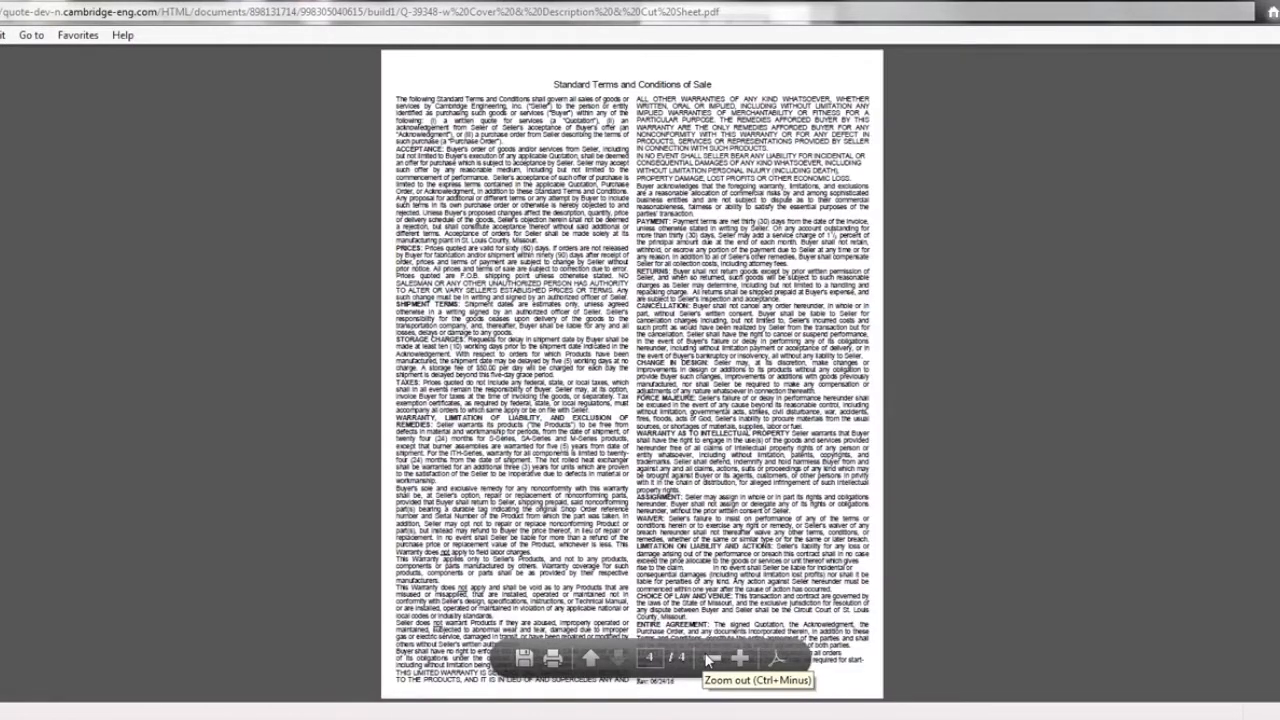
{"action": "scroll", "coordinate": [709, 659], "scroll_direction": "up", "scroll_amount": 1}
{"action": "scroll", "coordinate": [707, 659], "scroll_direction": "up", "scroll_amount": 2}
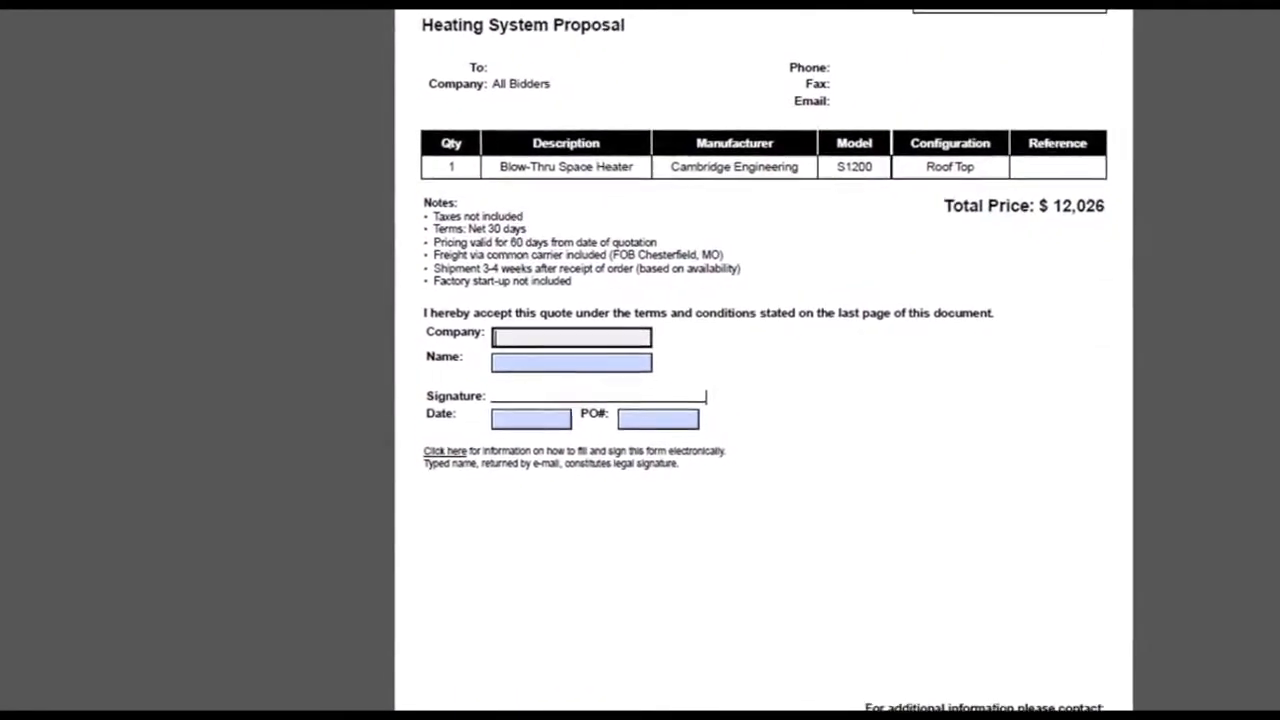
Step: Fill in the proposal's acceptance section with the company ABC Supply, the signer's name and the date
{"action": "type", "text": "ABC"}
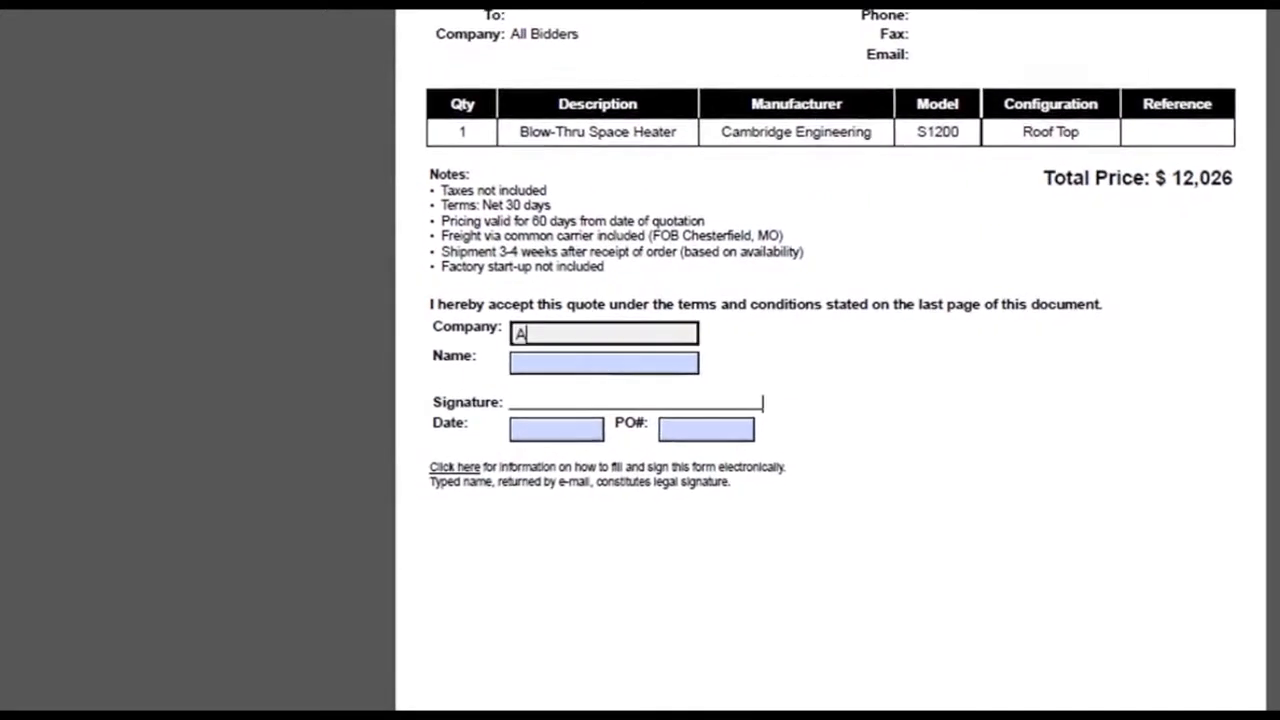
{"action": "type", "text": " Supply"}
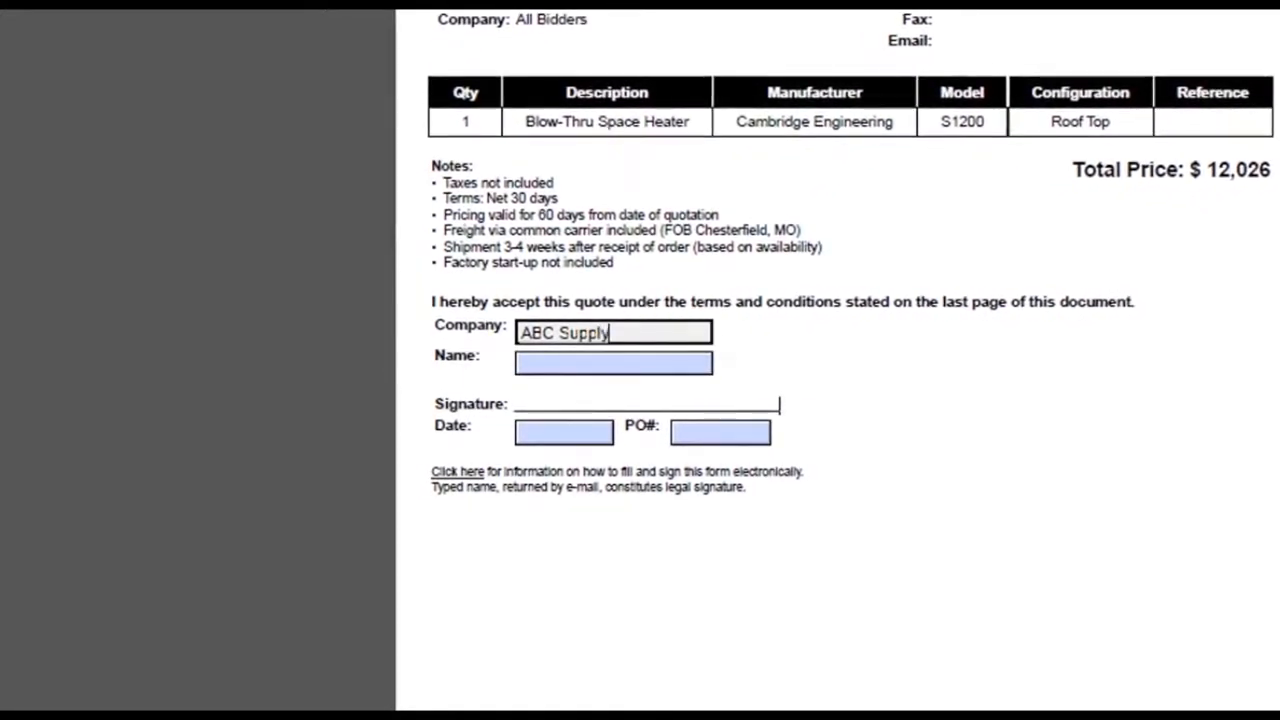
{"action": "key", "text": "Tab"}
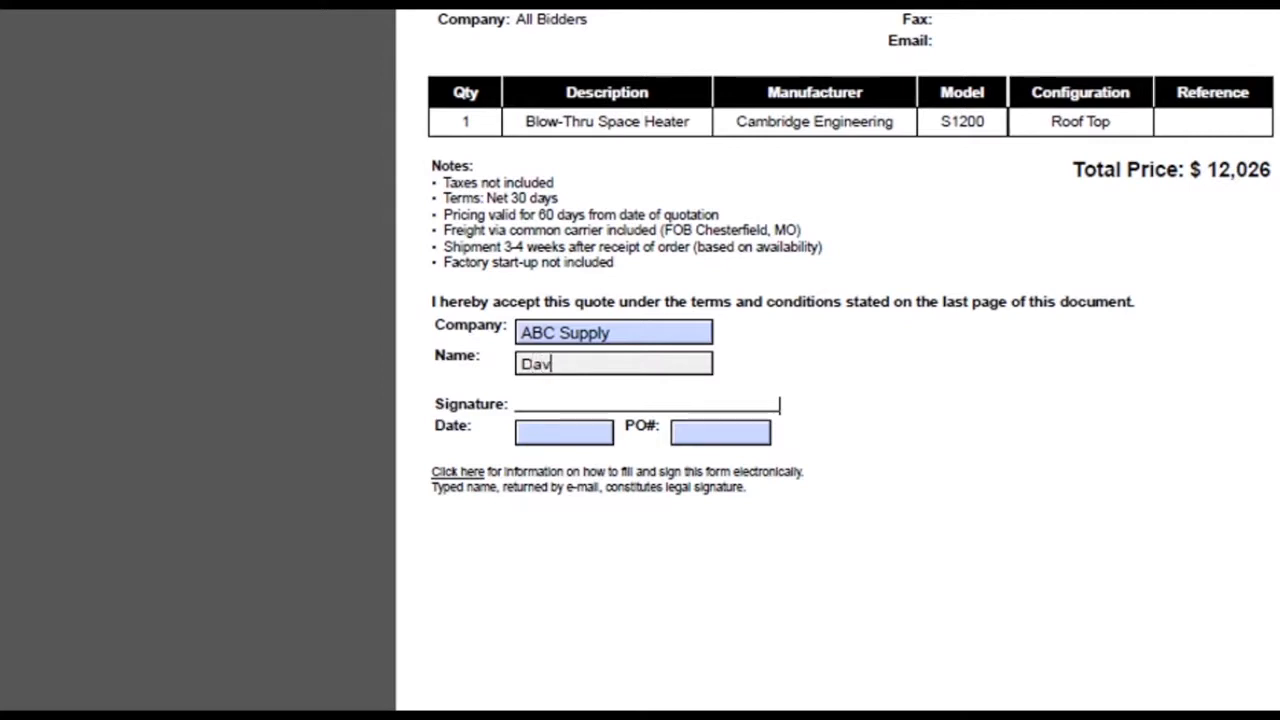
{"action": "key", "text": "Tab"}
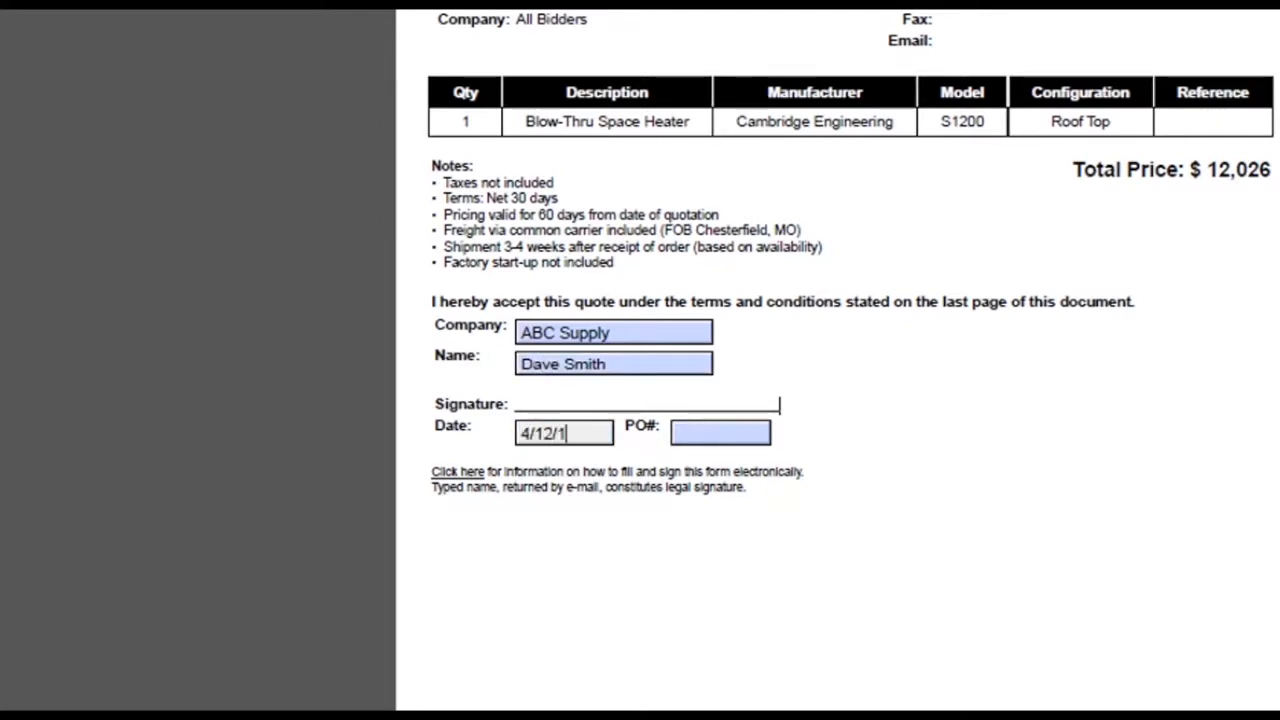
{"action": "key", "text": "Tab"}
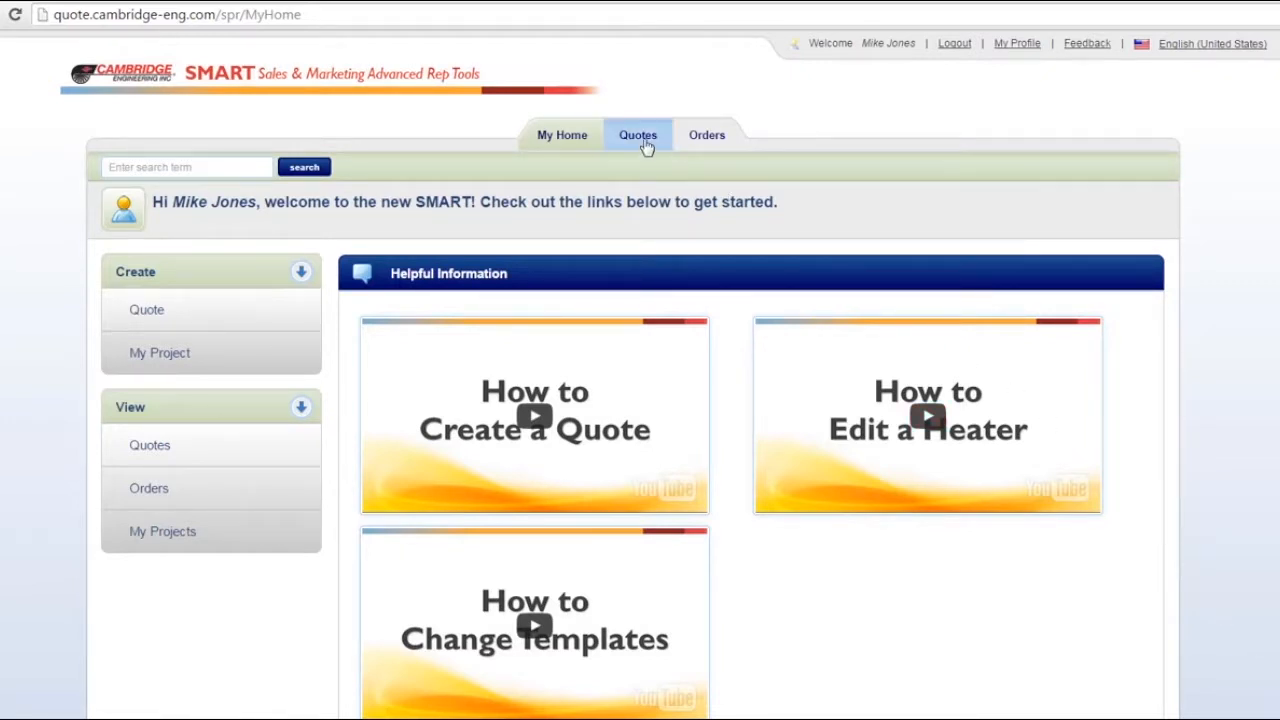
Step: Open the forecast of the Warehouse 123 quote from the quote listing and set the probability of sale to Order - Released
{"action": "left_click", "coordinate": [646, 146]}
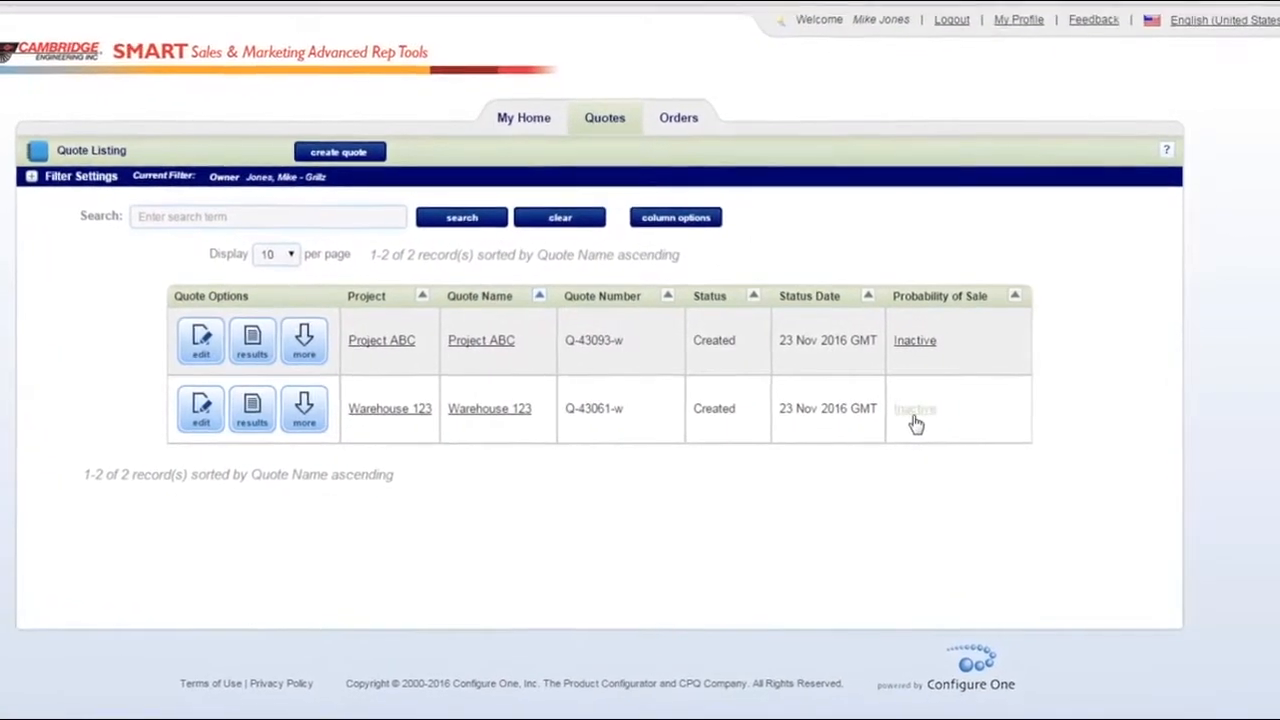
{"action": "left_click", "coordinate": [897, 415]}
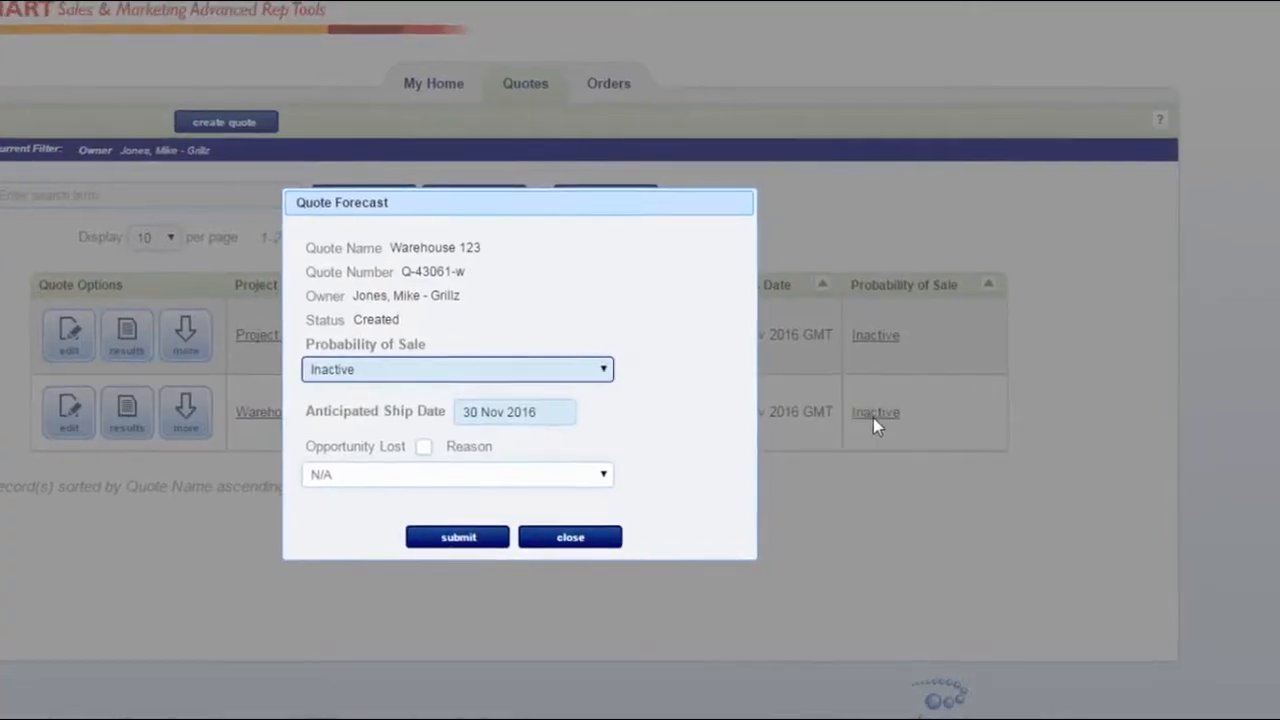
{"action": "left_click", "coordinate": [493, 369]}
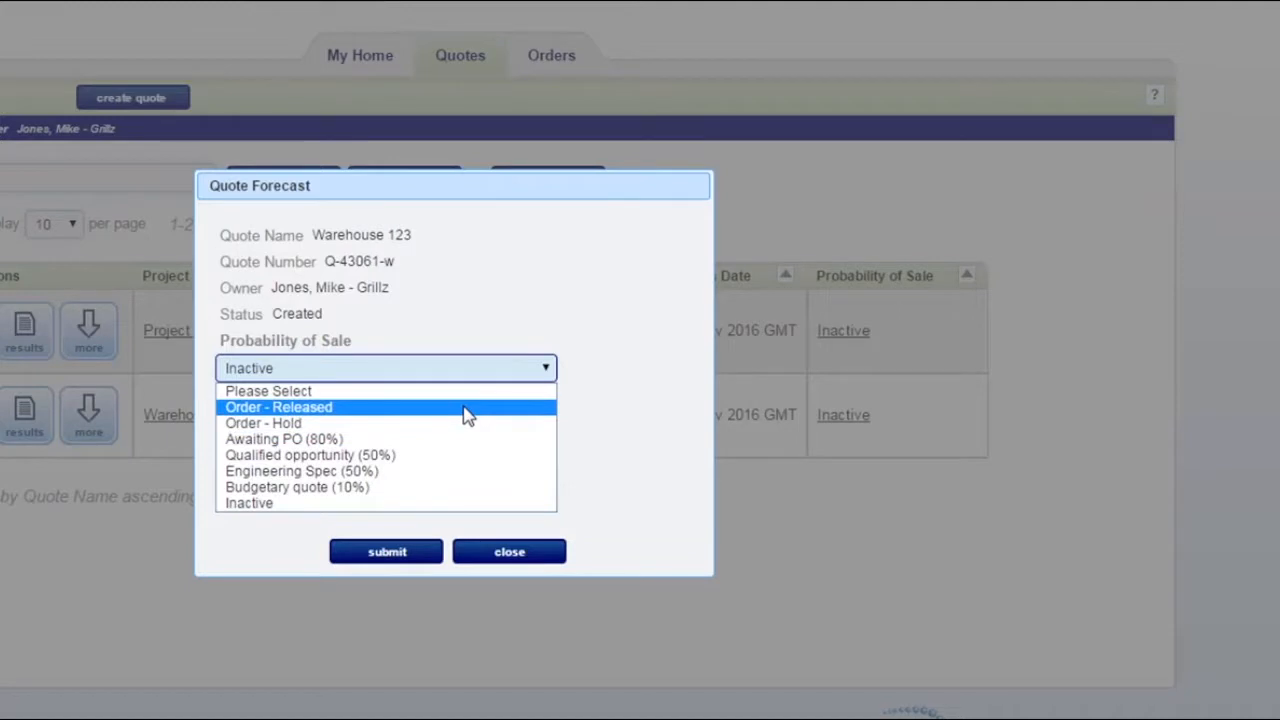
{"action": "left_click", "coordinate": [466, 408]}
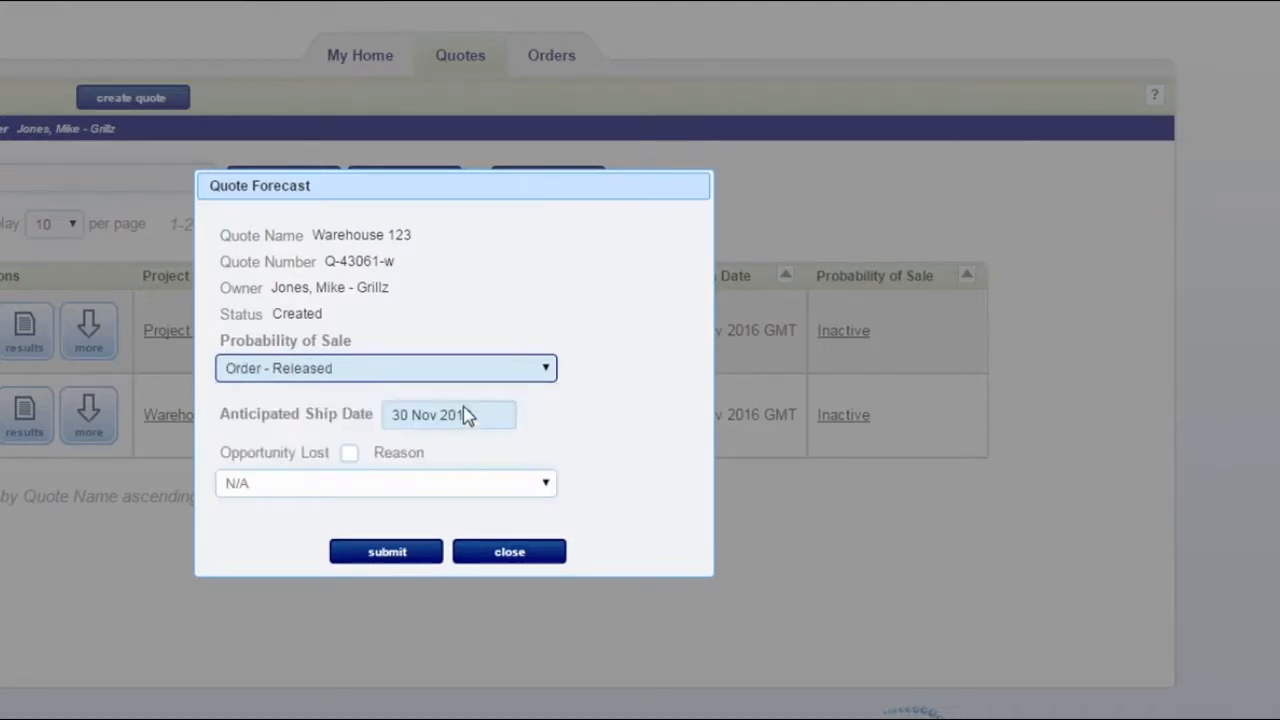
Step: Set the anticipated ship date to 30 Dec 2016 and submit the quote forecast
{"action": "left_click", "coordinate": [466, 418]}
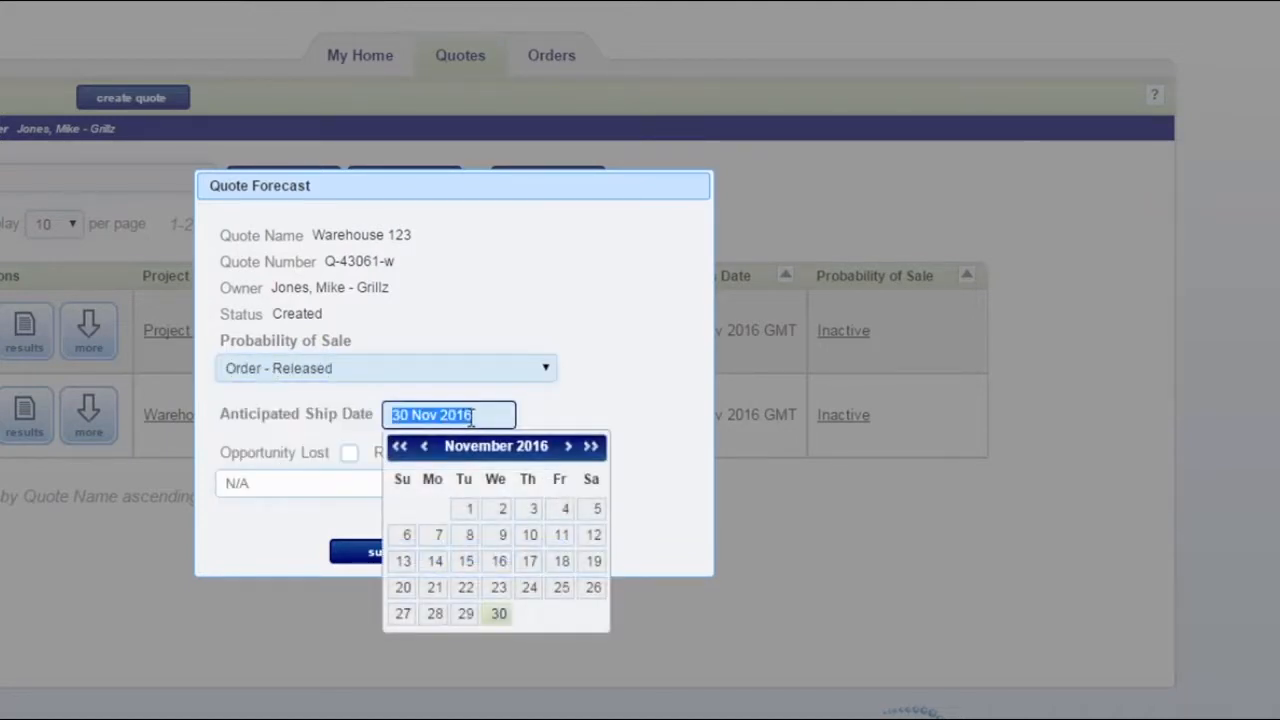
{"action": "left_click", "coordinate": [568, 446]}
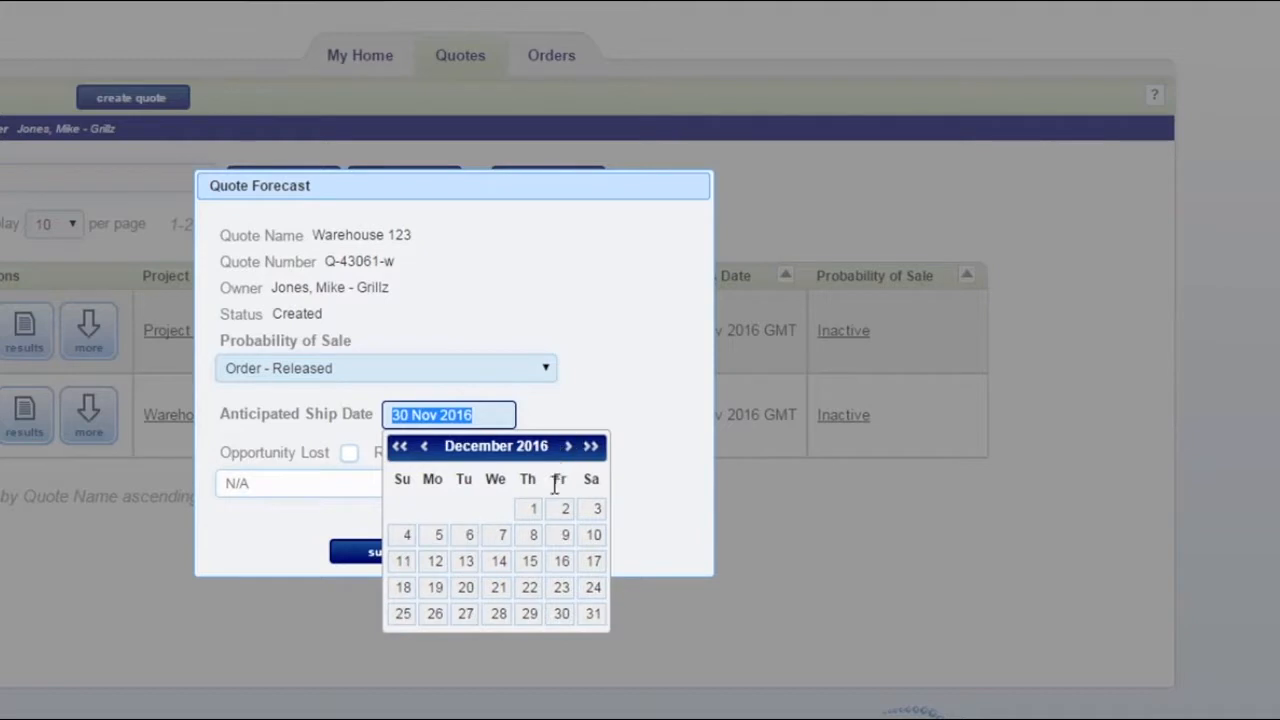
{"action": "left_click", "coordinate": [563, 613]}
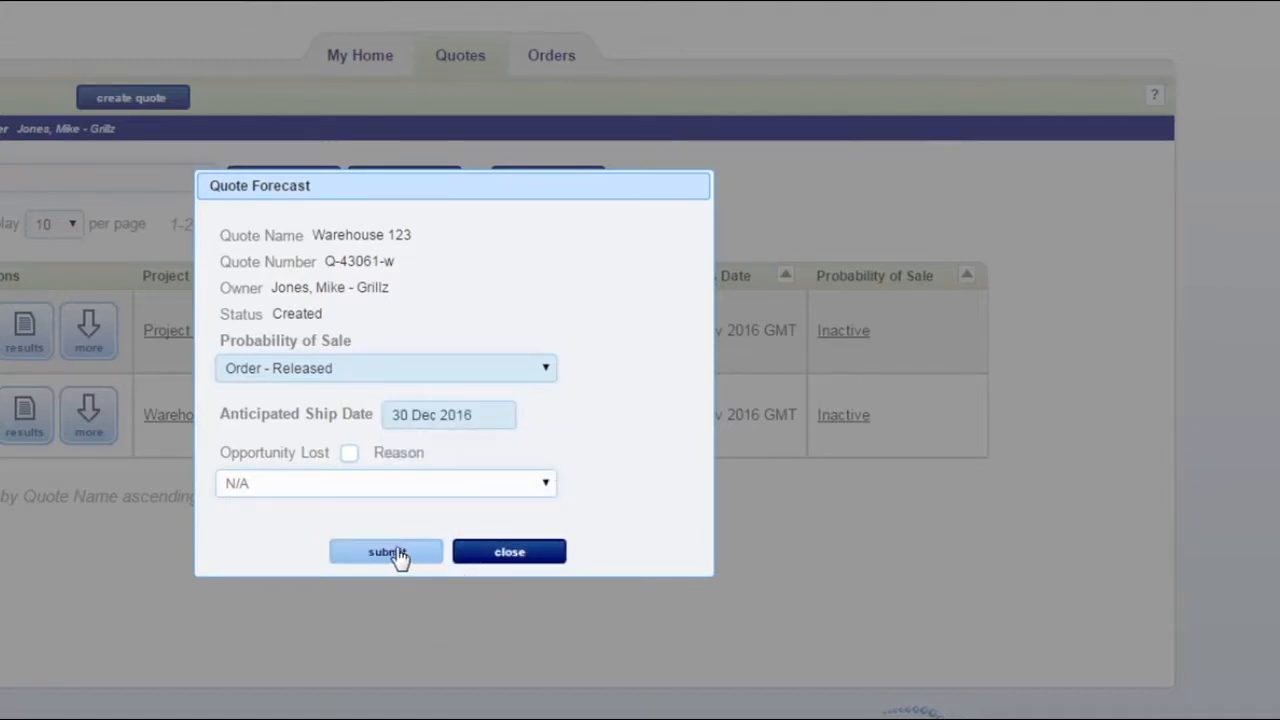
{"action": "left_click", "coordinate": [388, 556]}
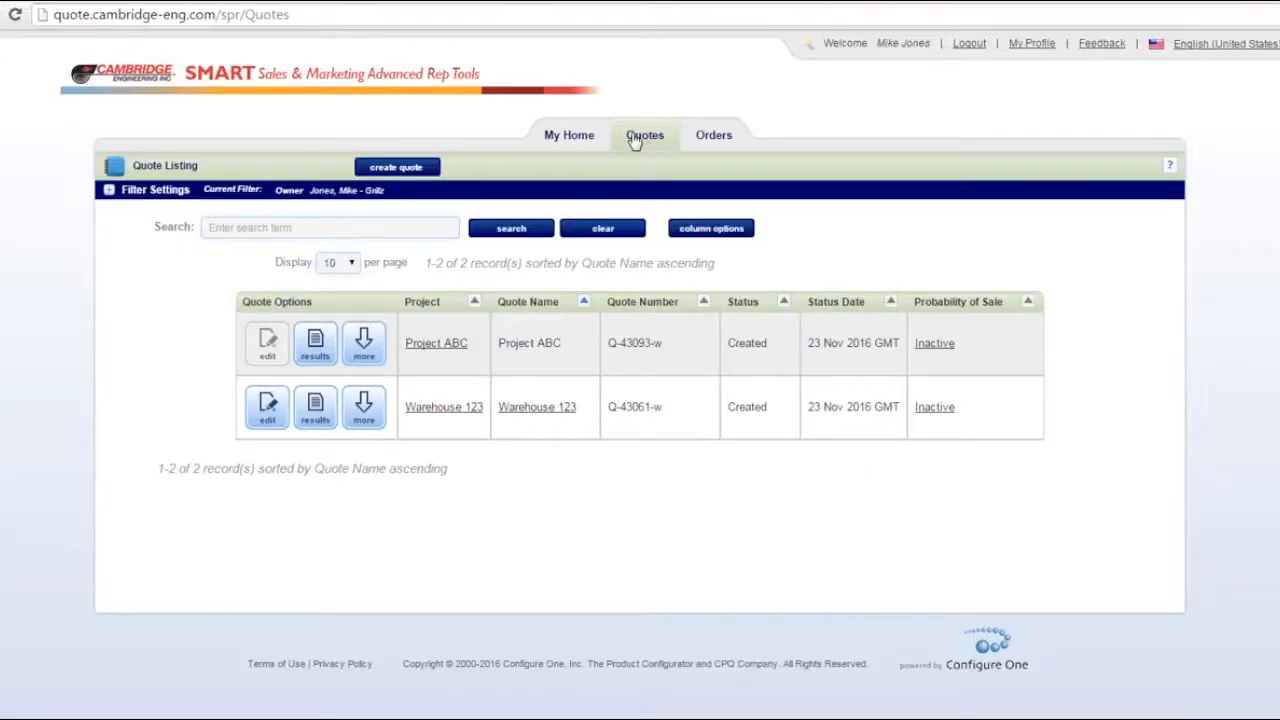
Step: Open the Warehouse 123 quote for editing and set the customer in its properties to Gateway Refrigeration
{"action": "left_click", "coordinate": [268, 422]}
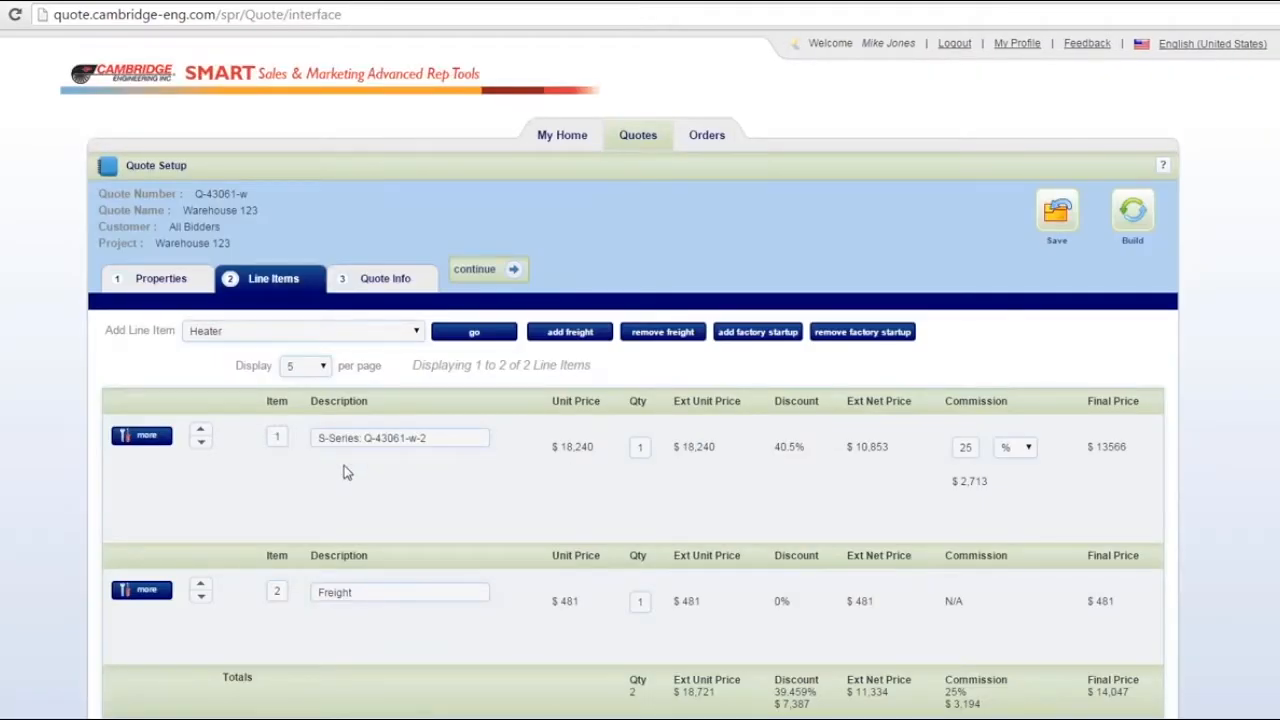
{"action": "scroll", "coordinate": [354, 466], "scroll_direction": "down", "scroll_amount": 2}
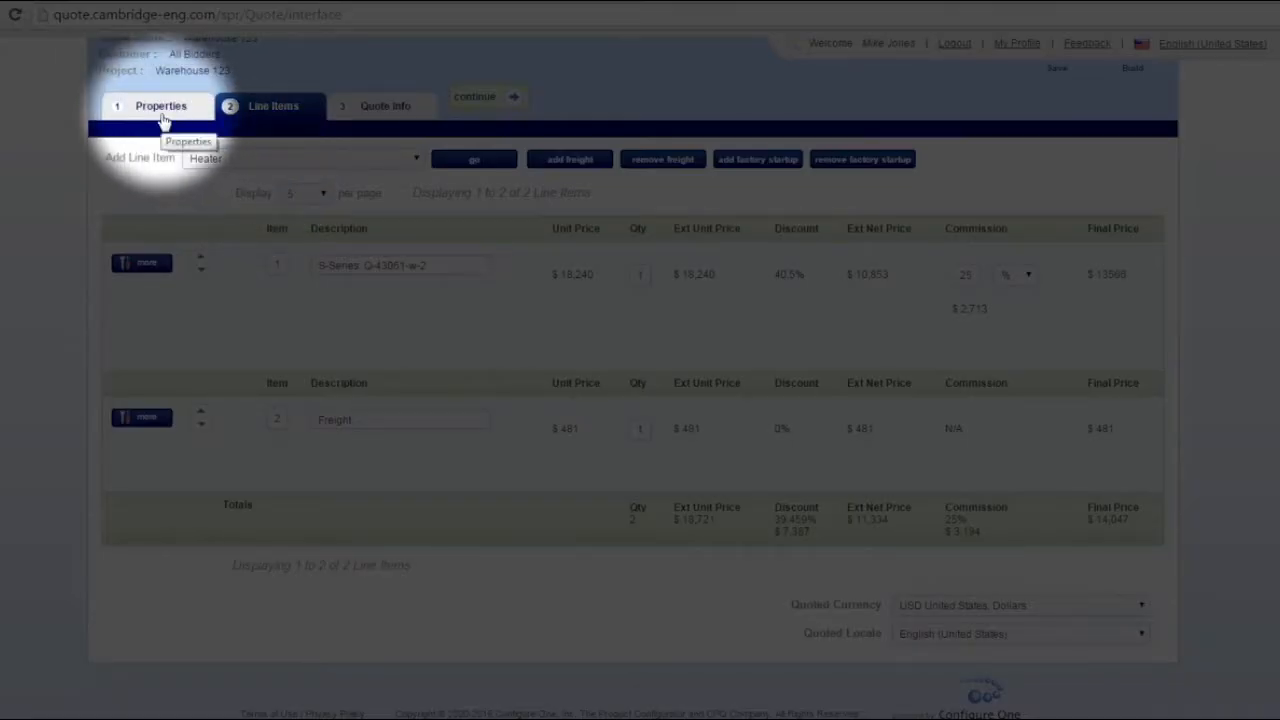
{"action": "left_click", "coordinate": [165, 121]}
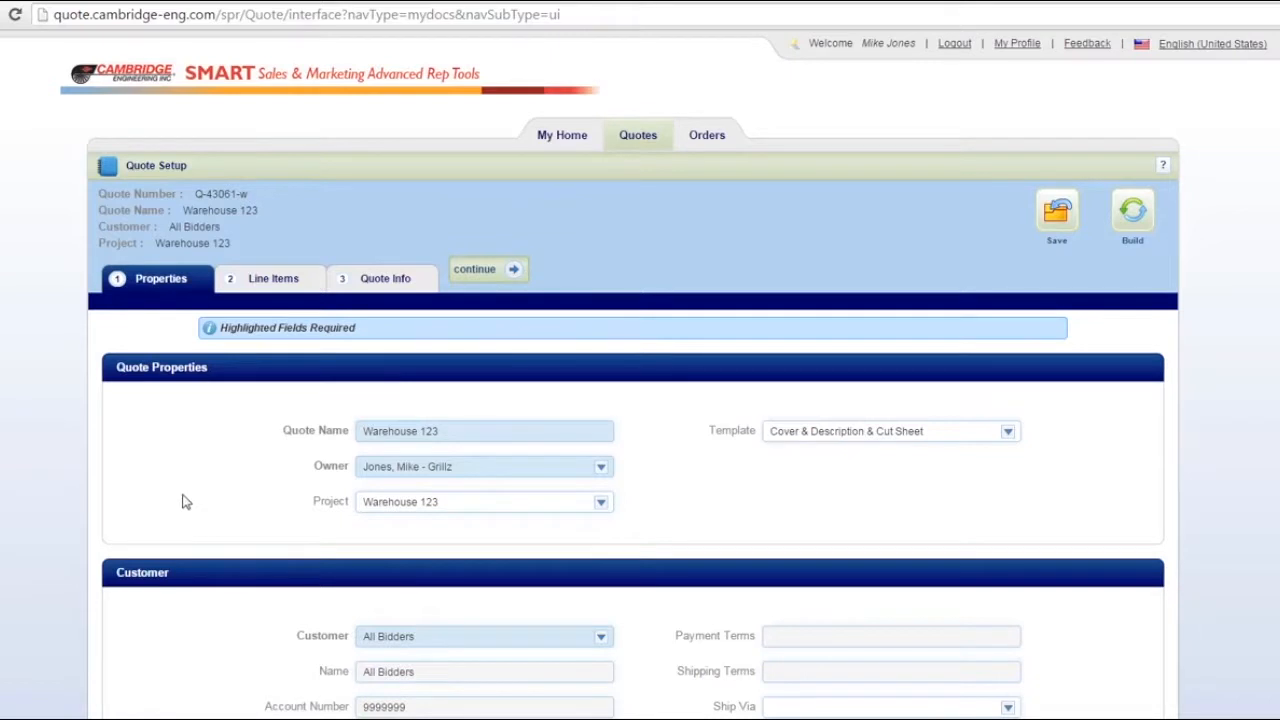
{"action": "scroll", "coordinate": [182, 501], "scroll_direction": "down", "scroll_amount": 3}
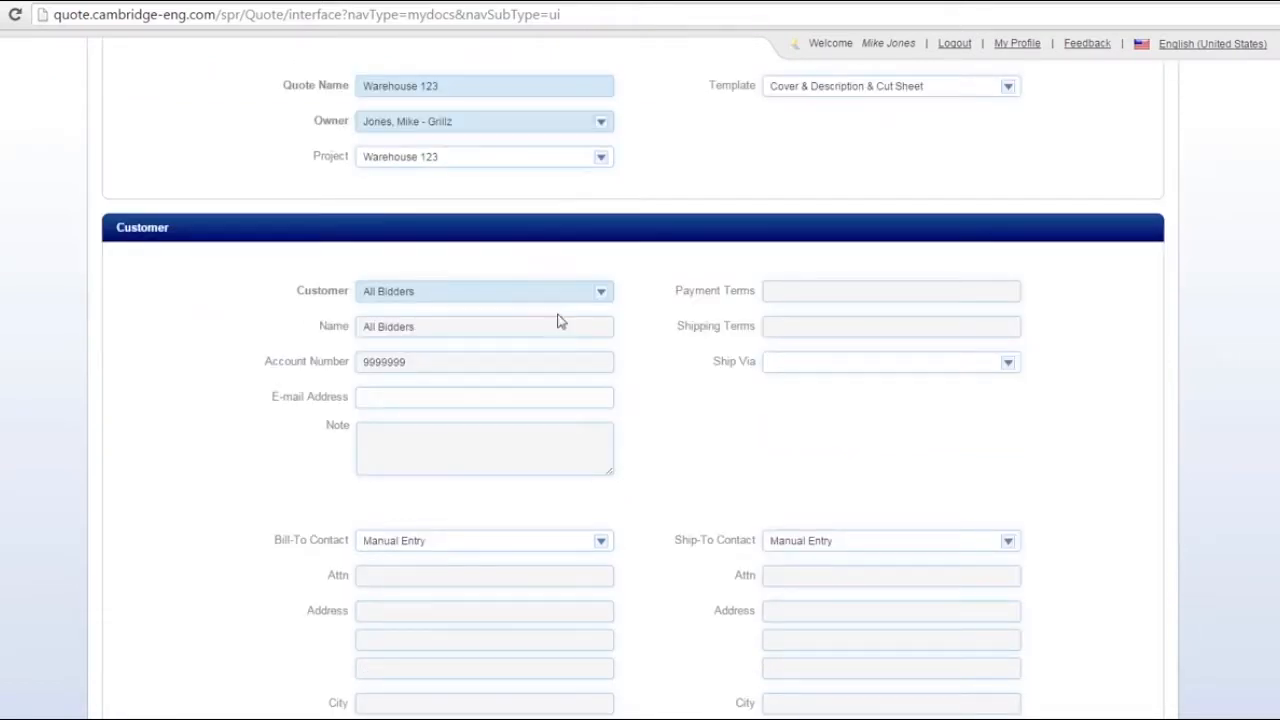
{"action": "left_click", "coordinate": [601, 290]}
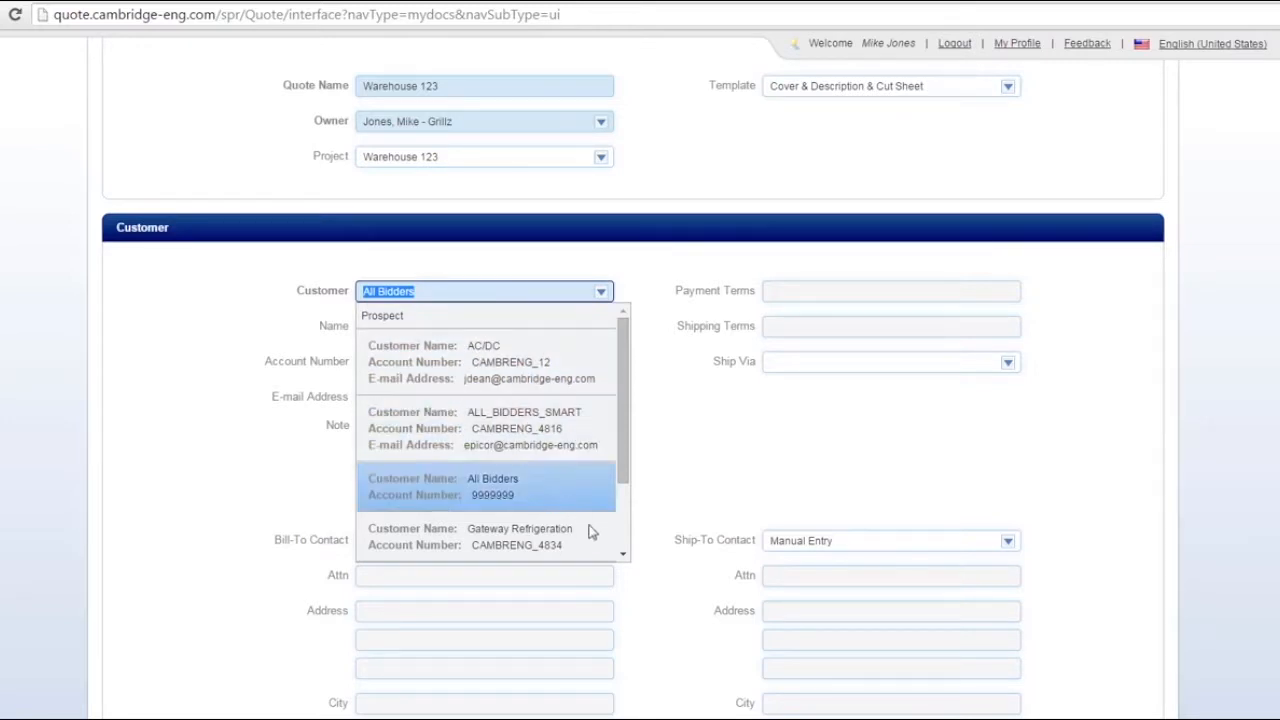
{"action": "left_click", "coordinate": [623, 555]}
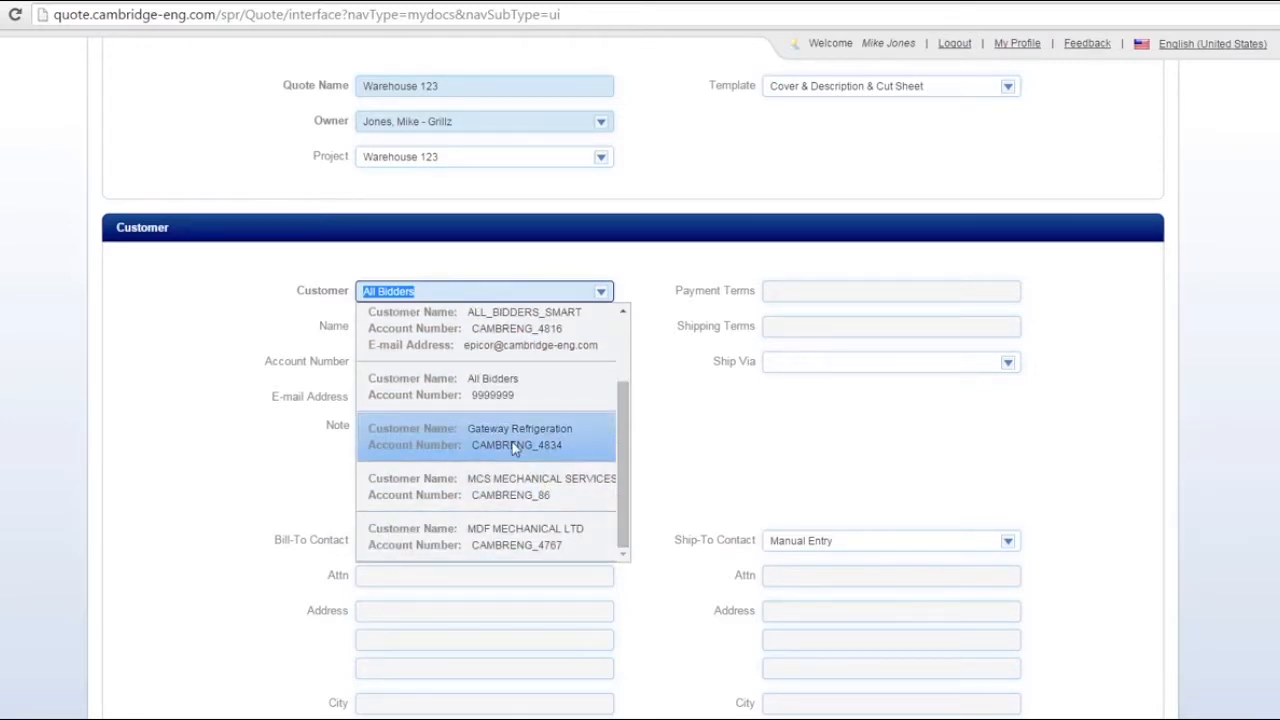
{"action": "left_click", "coordinate": [512, 442]}
Step: Switch the ship-to contact to Manual Entry and enter the contact's full name and street address
{"action": "scroll", "coordinate": [268, 464], "scroll_direction": "down", "scroll_amount": 3}
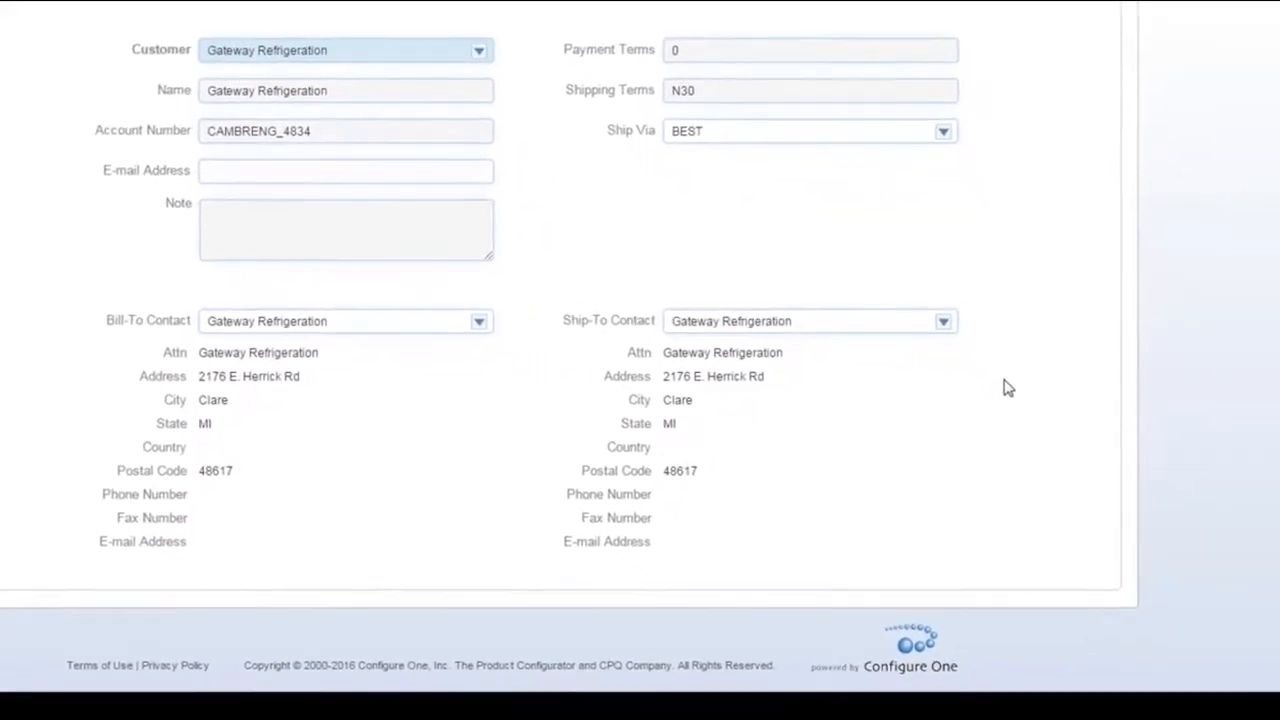
{"action": "left_click", "coordinate": [899, 271]}
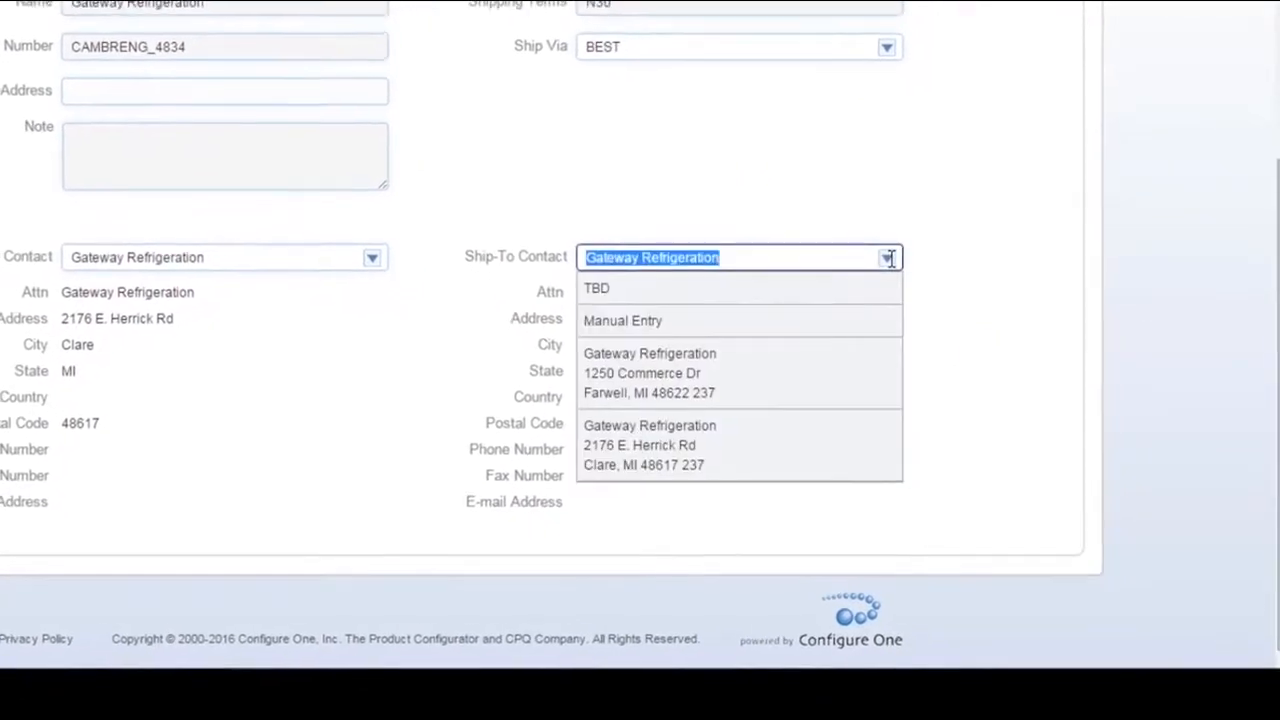
{"action": "left_click", "coordinate": [825, 331]}
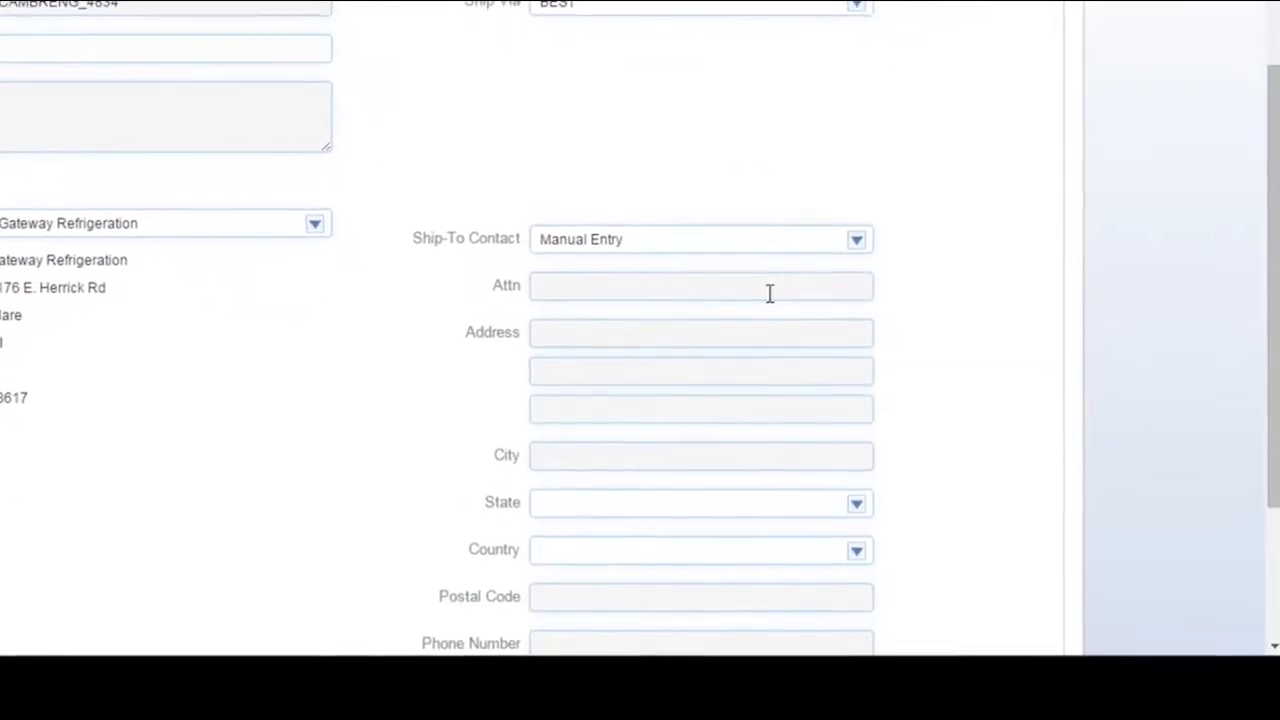
{"action": "left_click", "coordinate": [776, 293]}
{"action": "key", "text": "Tab"}
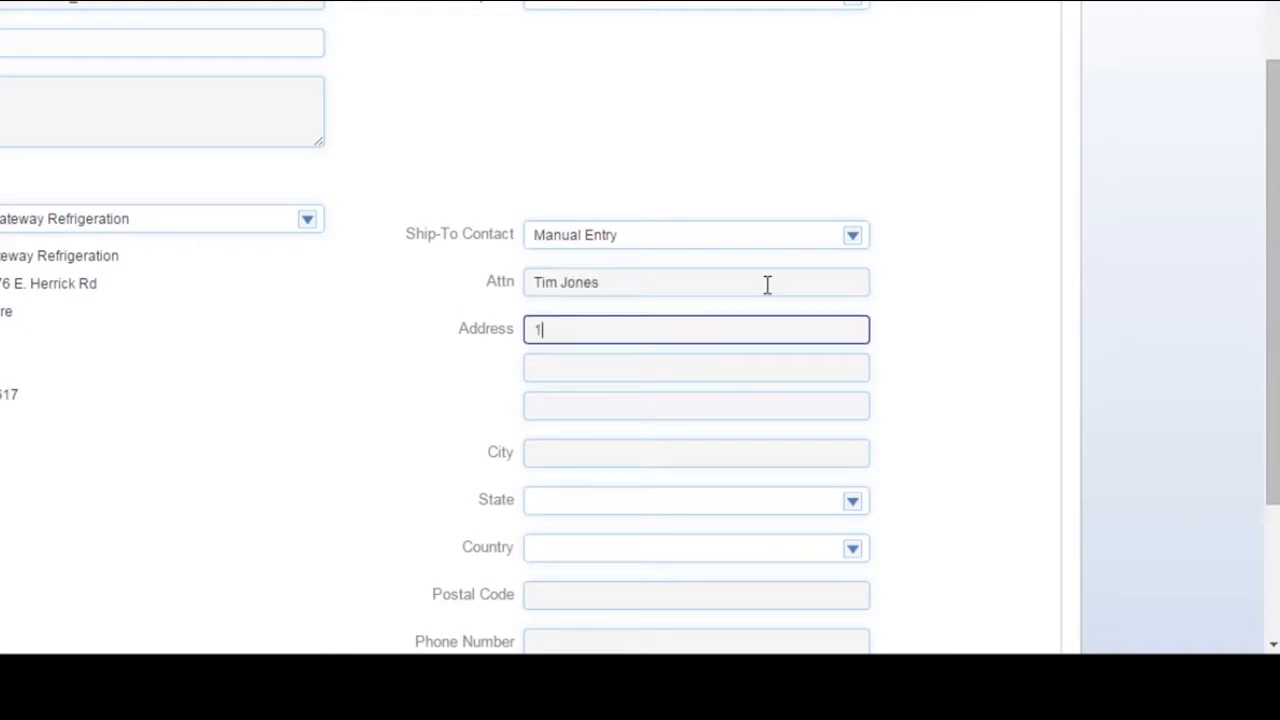
Step: Complete the ship-to address with the city, state and postal code
{"action": "key", "text": "Tab"}
{"action": "key", "text": "Tab"}
{"action": "key", "text": "Tab"}
{"action": "type", "text": "St. Louis"}
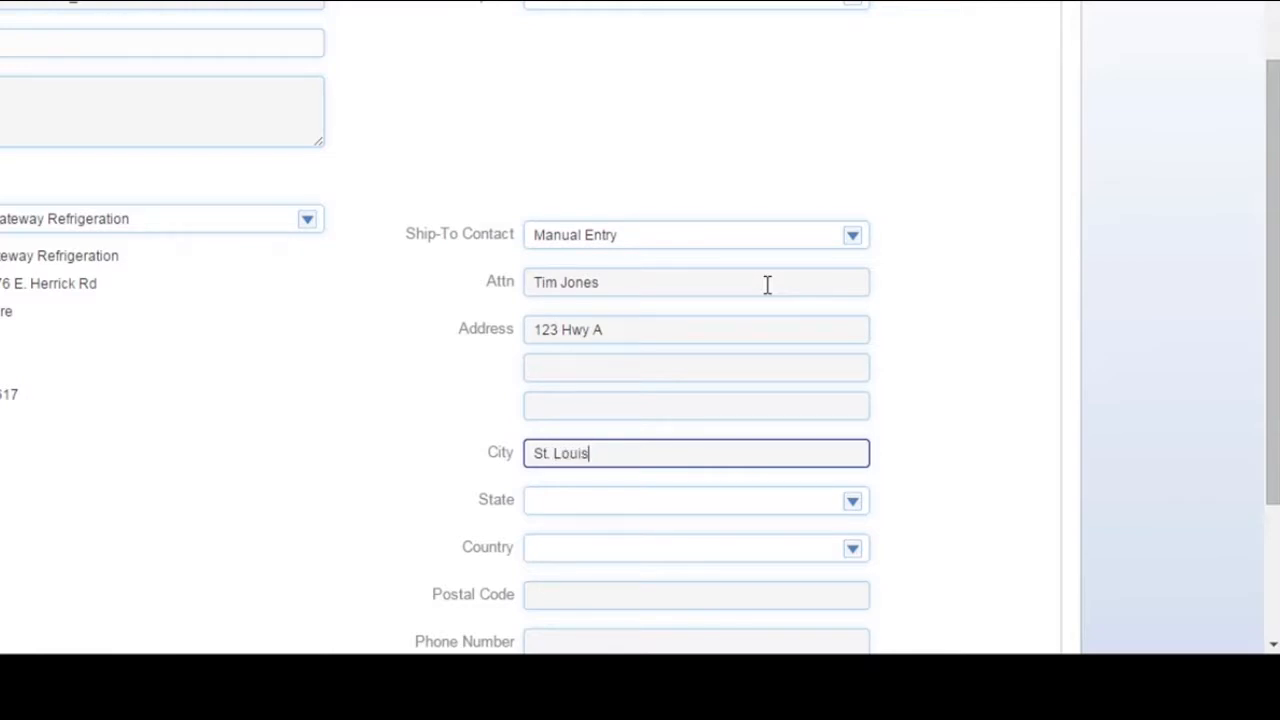
{"action": "key", "text": "Tab"}
{"action": "type", "text": "MO"}
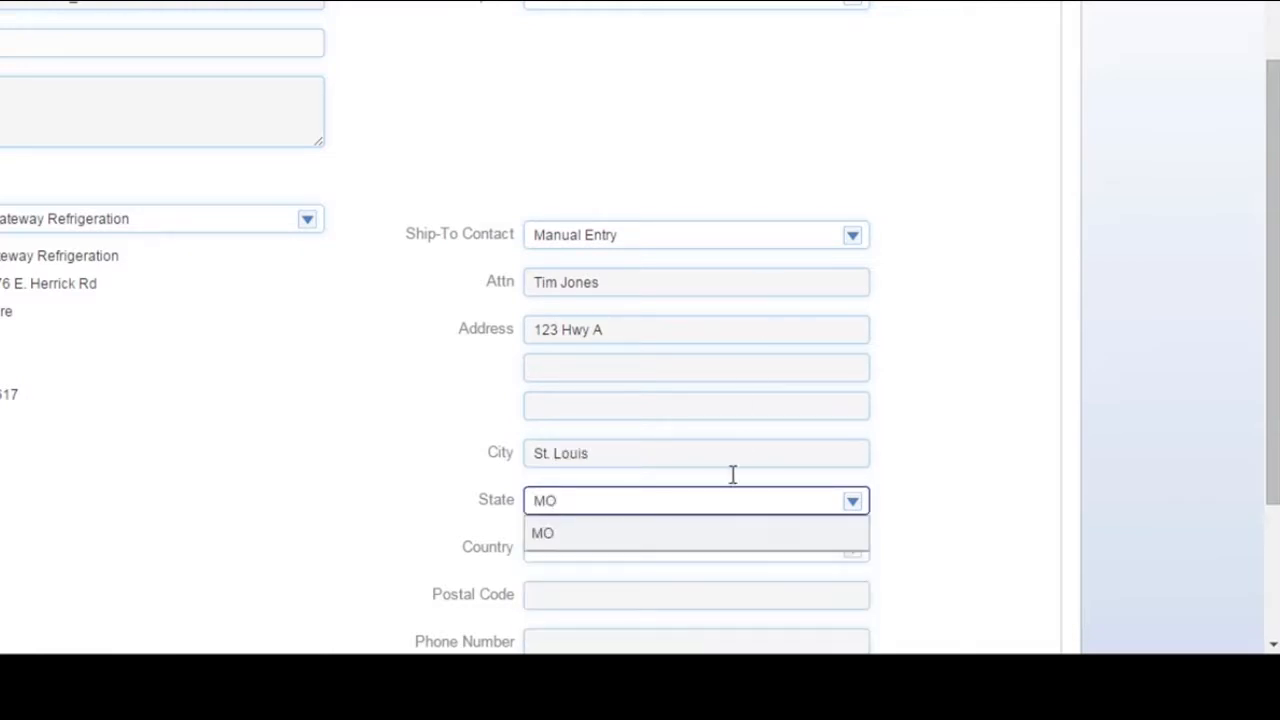
{"action": "left_click", "coordinate": [717, 530]}
{"action": "left_click", "coordinate": [705, 597]}
{"action": "type", "text": "6300"}
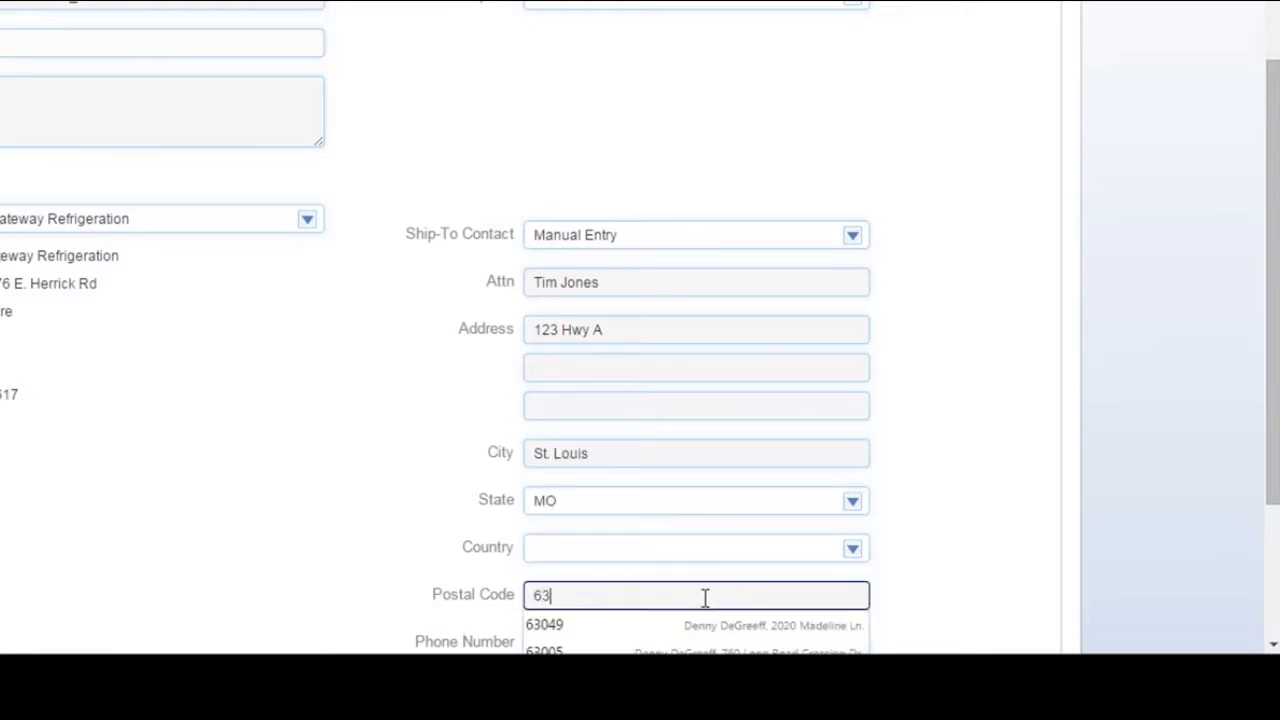
{"action": "left_click", "coordinate": [982, 548]}
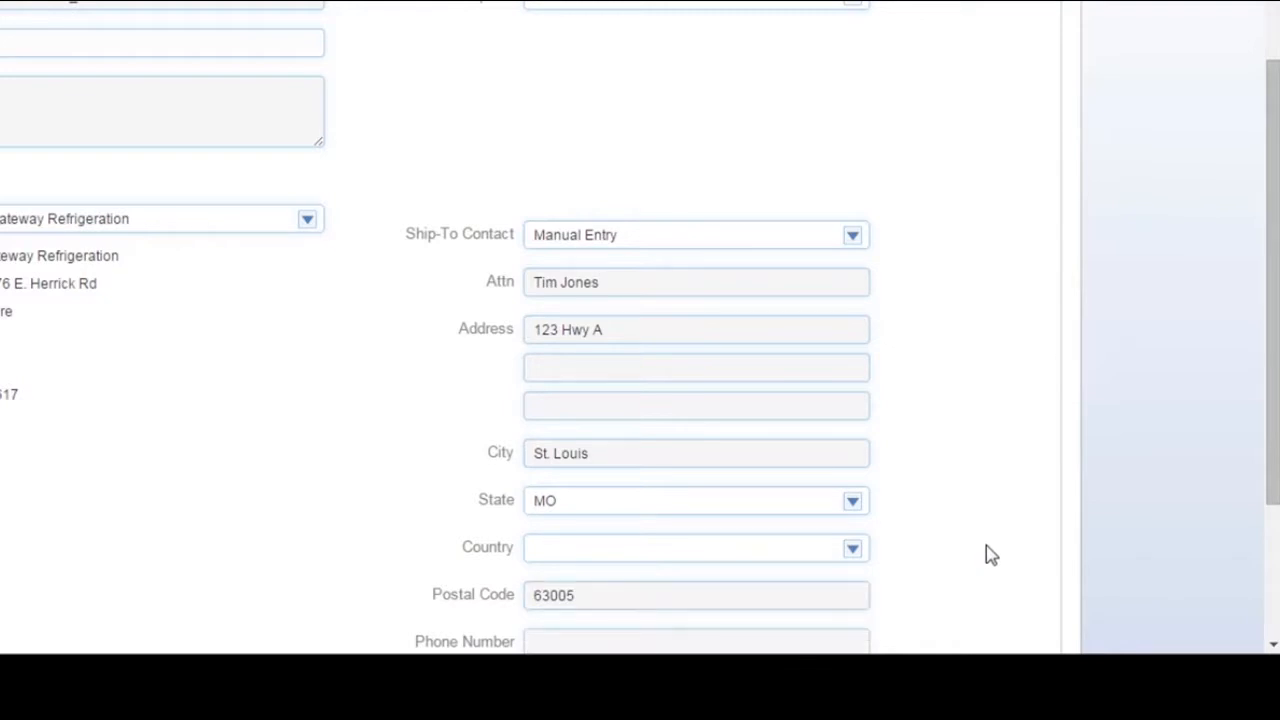
Step: Enter the ship-to contact's phone number and e-mail address
{"action": "scroll", "coordinate": [980, 546], "scroll_direction": "down", "scroll_amount": 3}
{"action": "left_click", "coordinate": [770, 410]}
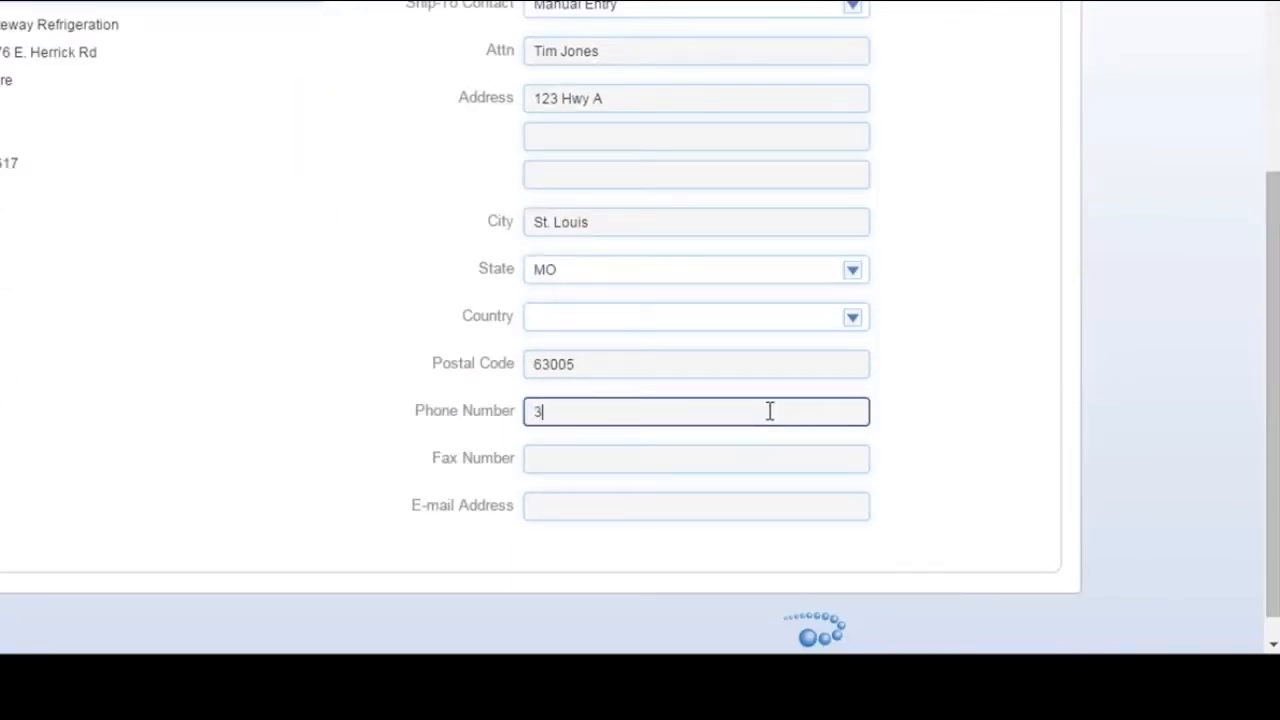
{"action": "left_click", "coordinate": [738, 504]}
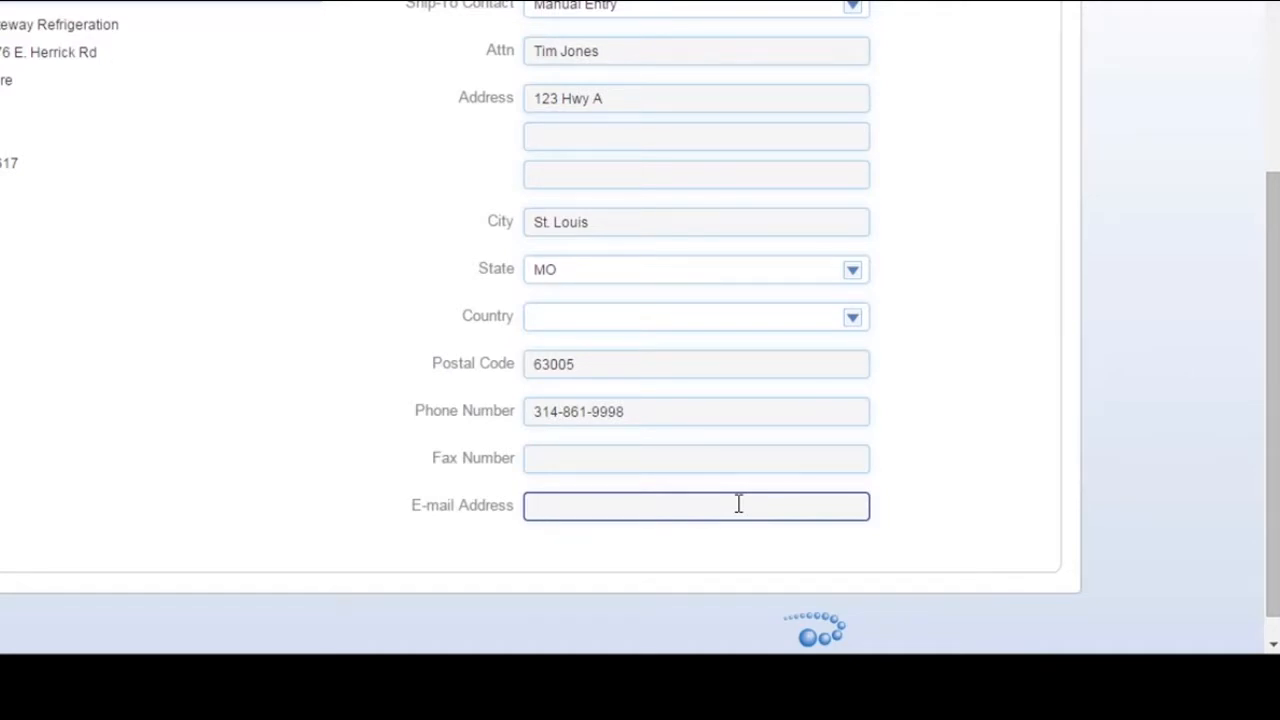
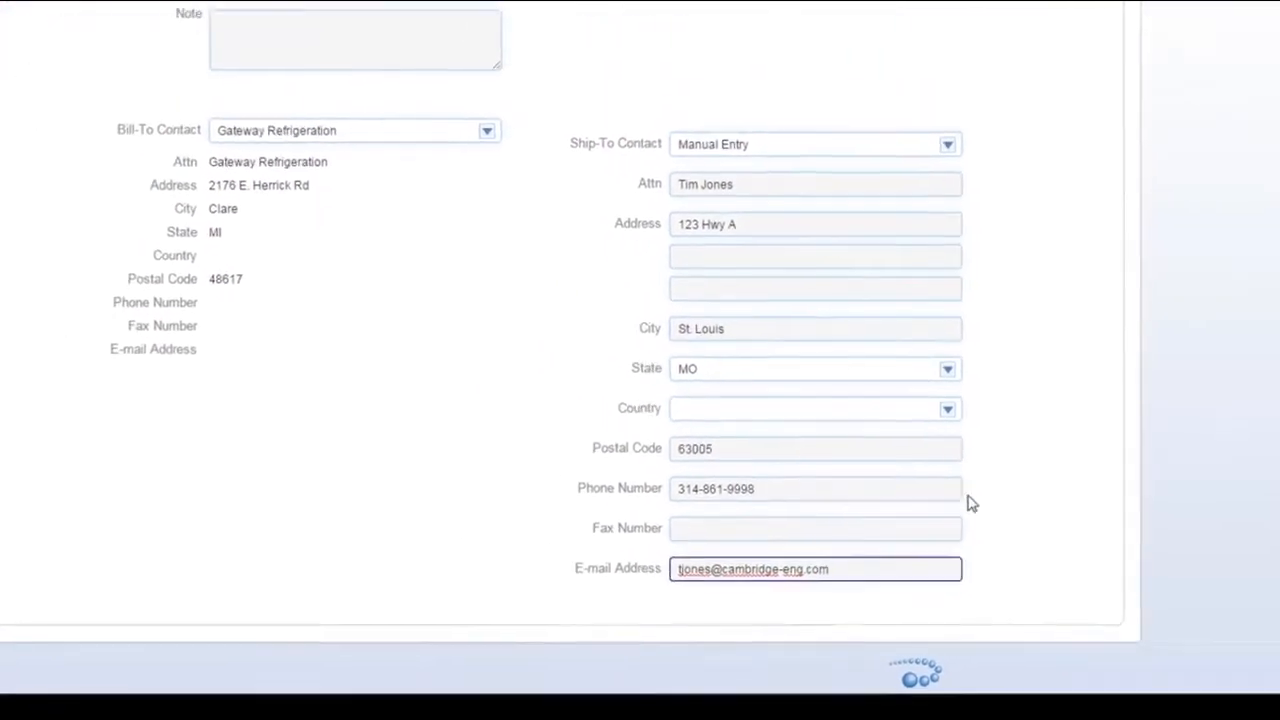
Step: Finish the ship-to entry and build the Warehouse 123 quote with the updated customer and shipping details
{"action": "left_click", "coordinate": [986, 444]}
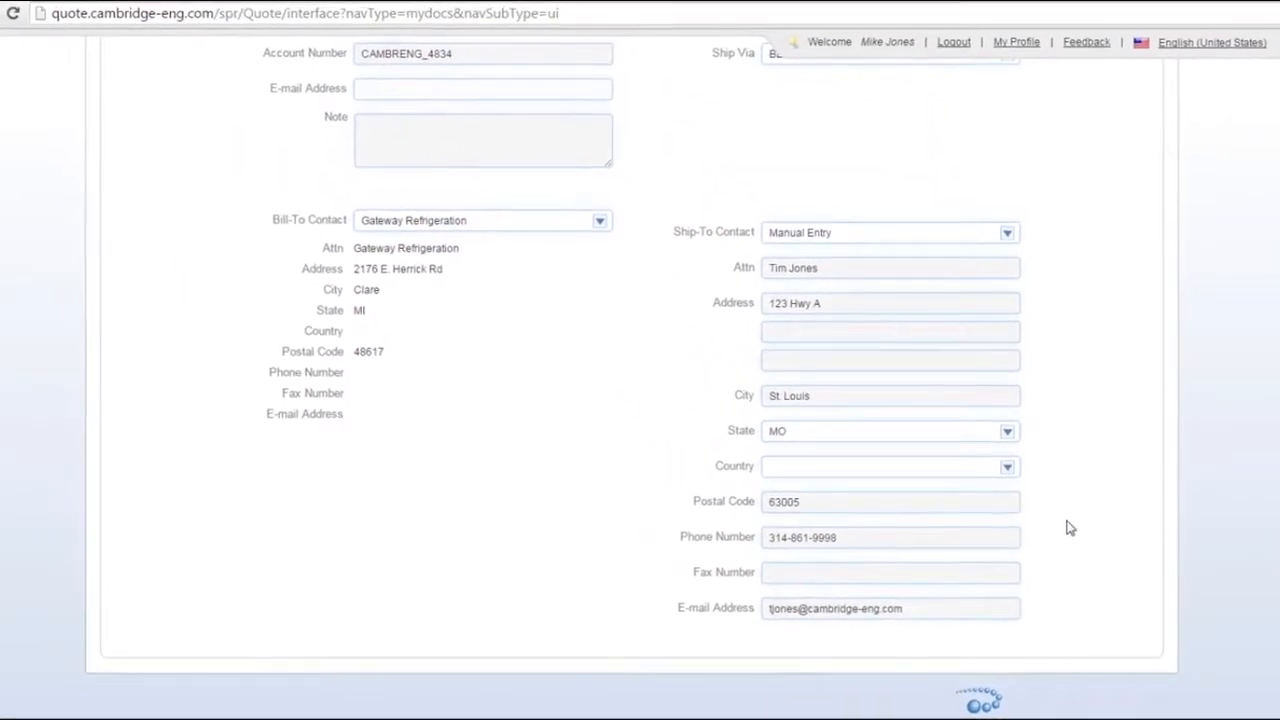
{"action": "scroll", "coordinate": [1064, 518], "scroll_direction": "up", "scroll_amount": 10}
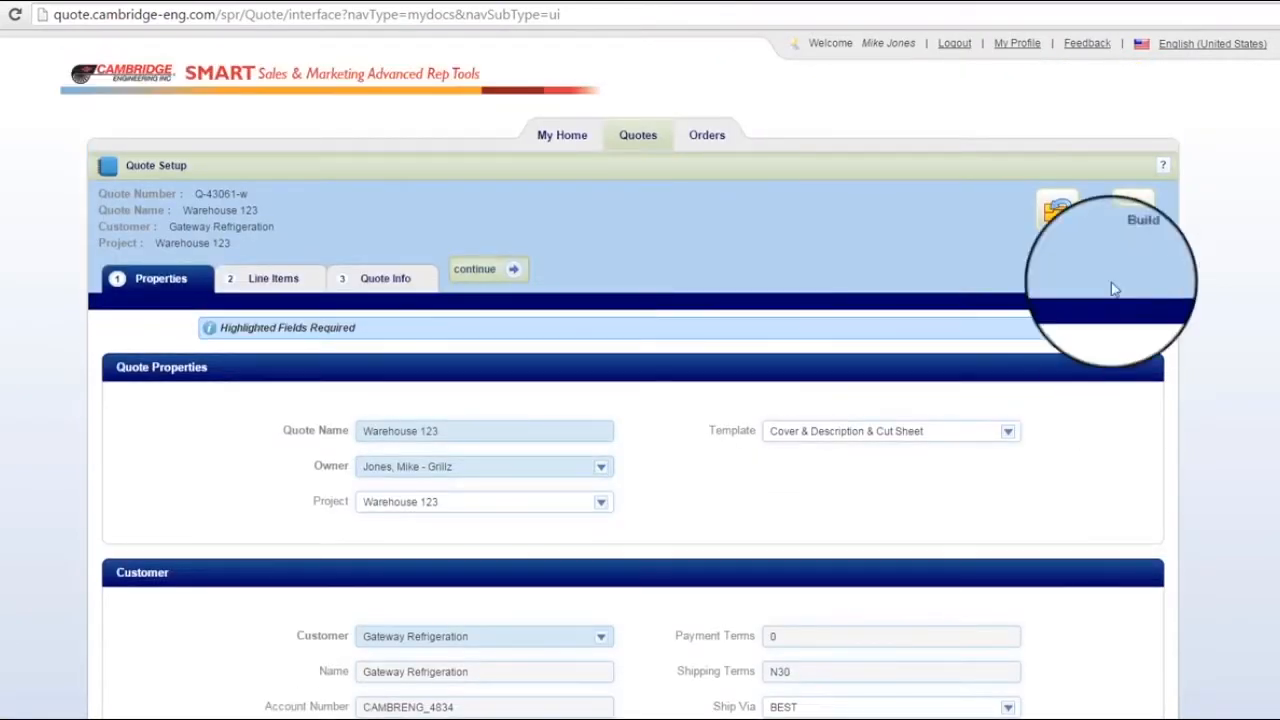
{"action": "left_click", "coordinate": [1134, 213]}
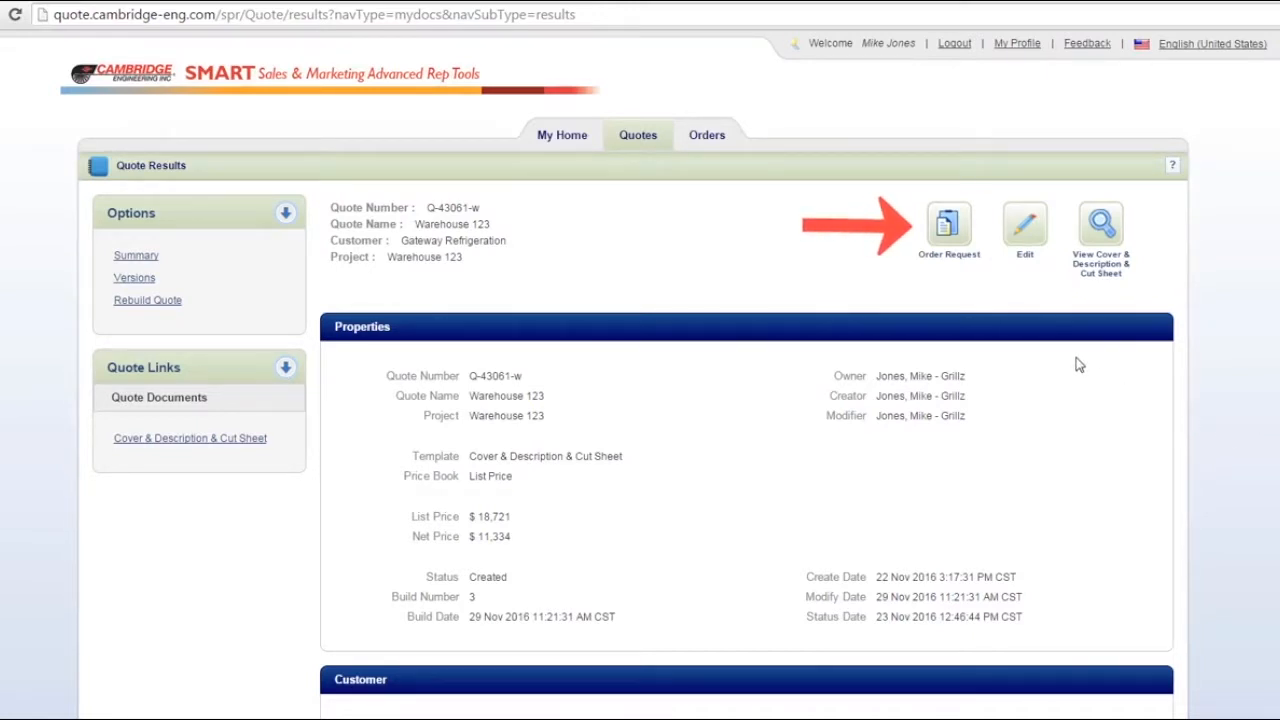
Step: Start an order request for the quote as Released - Ship Requested Date with a requested ship date of 30 Dec 2016
{"action": "left_click", "coordinate": [948, 225]}
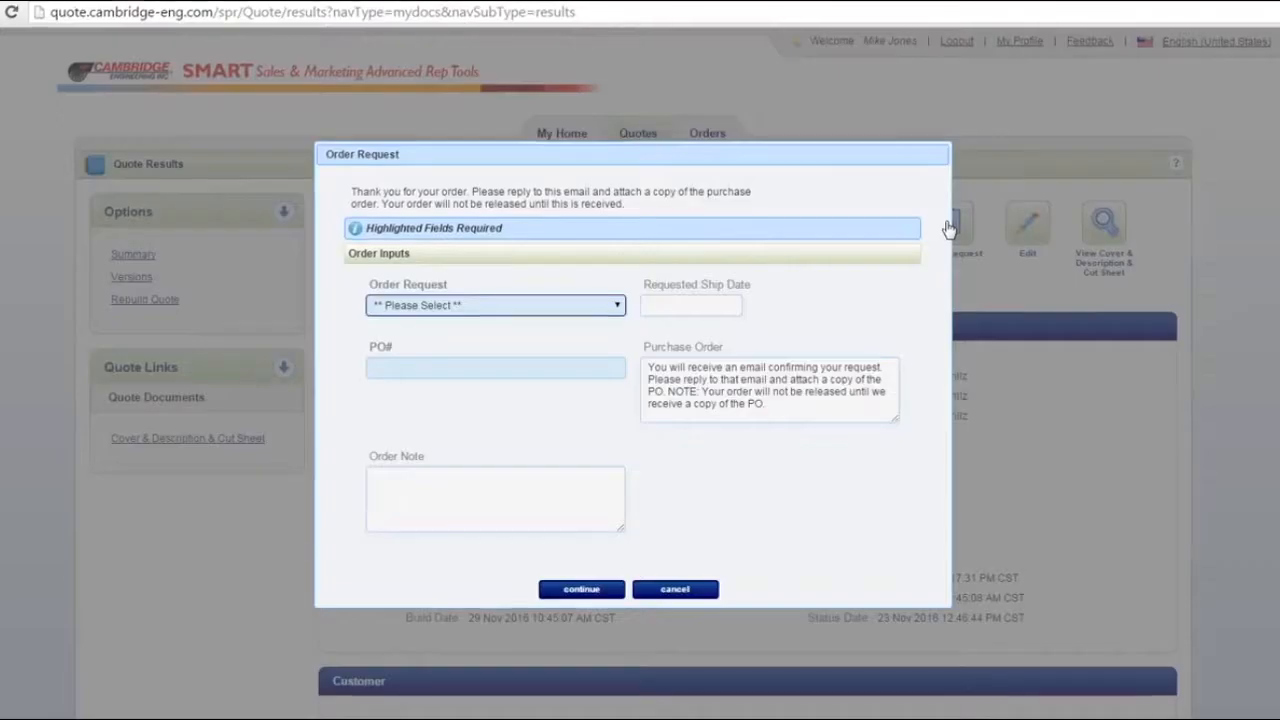
{"action": "left_click", "coordinate": [513, 298]}
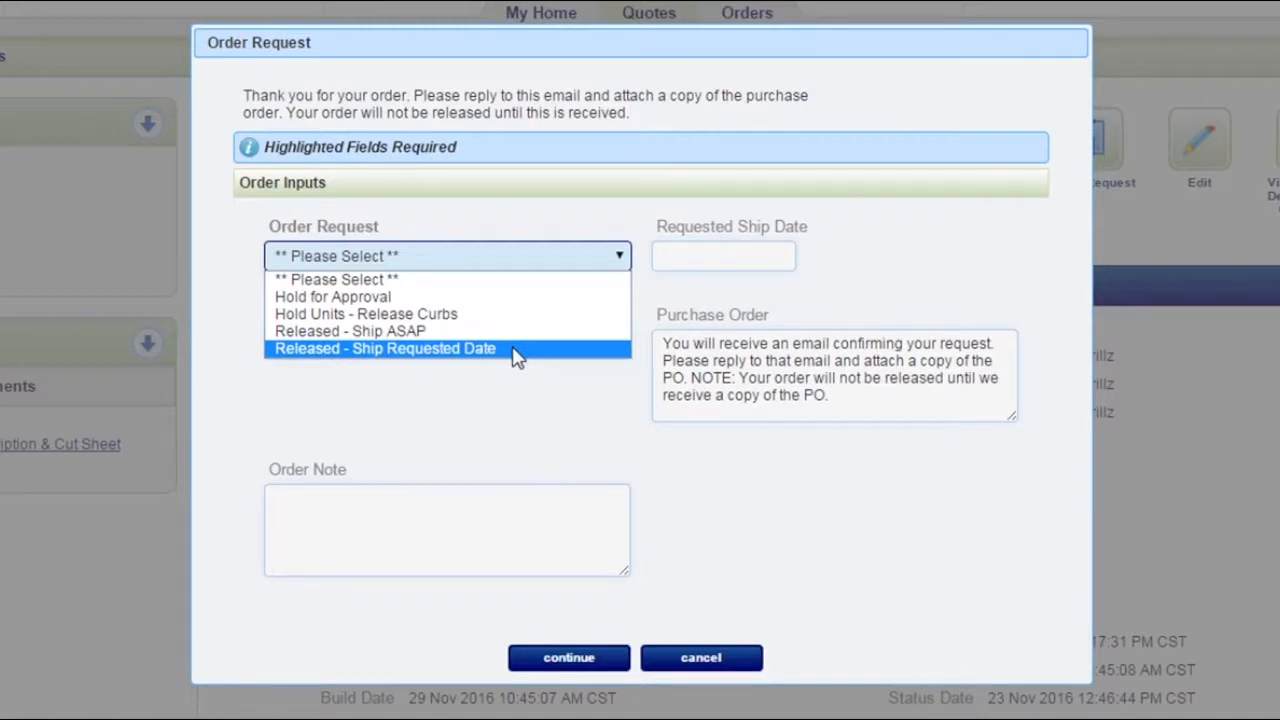
{"action": "left_click", "coordinate": [513, 349]}
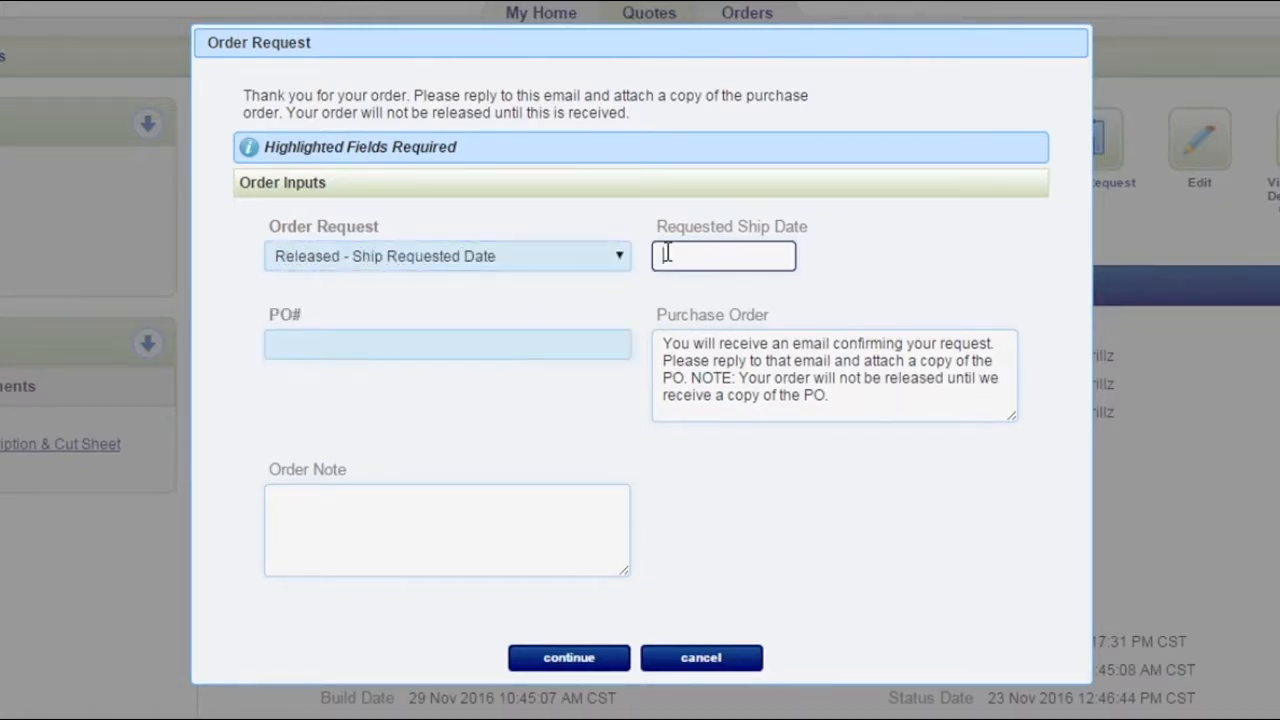
{"action": "left_click", "coordinate": [664, 252]}
{"action": "left_click", "coordinate": [851, 289]}
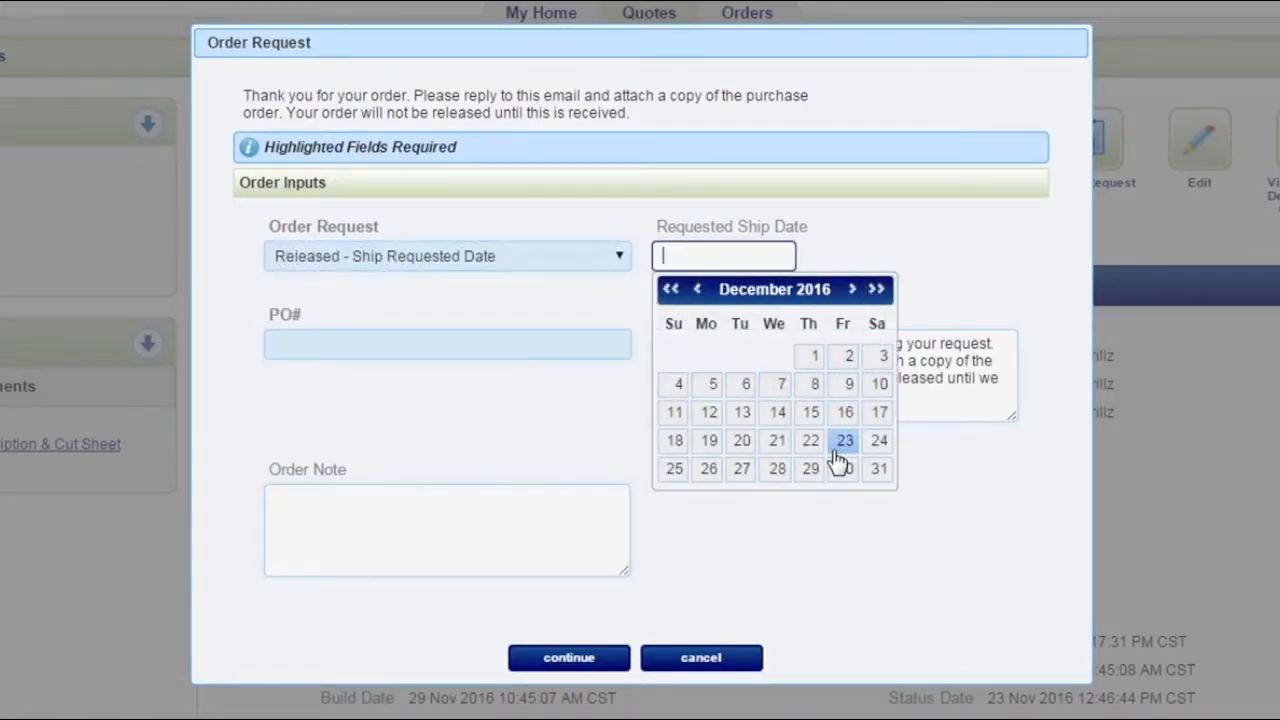
{"action": "left_click", "coordinate": [842, 467]}
Step: Enter the purchase order number in the order request
{"action": "left_click", "coordinate": [570, 349]}
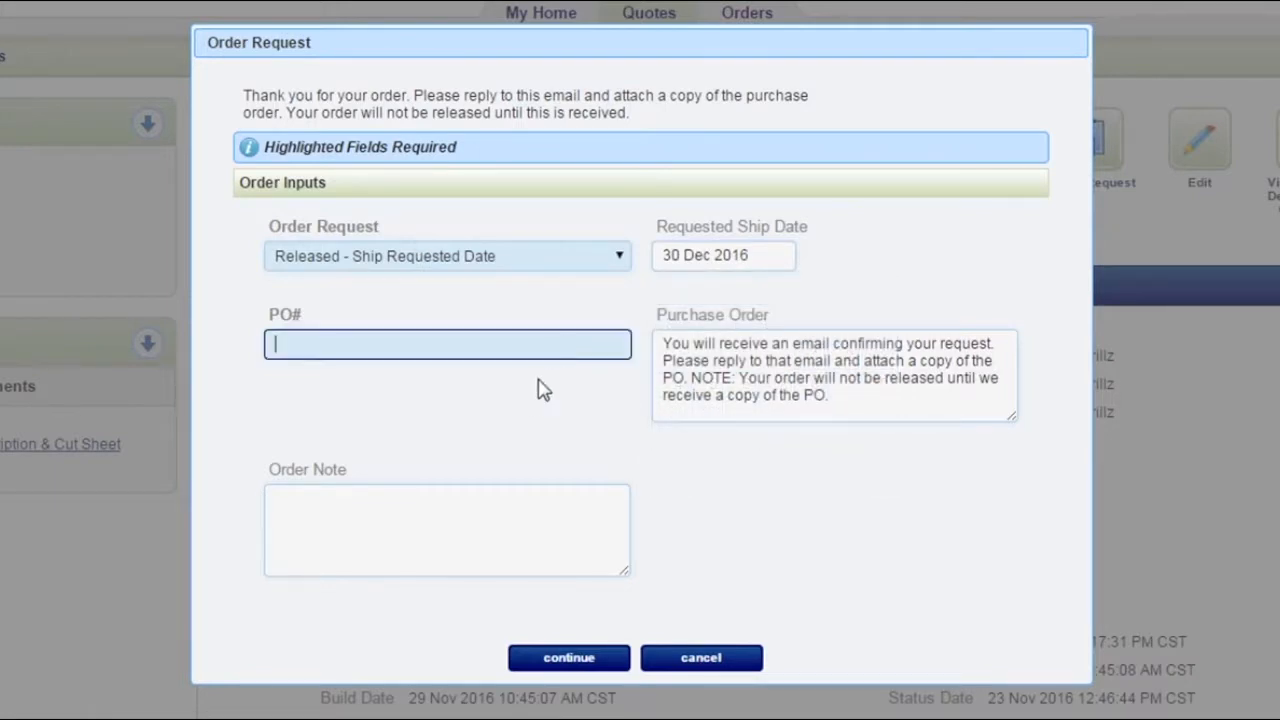
{"action": "type", "text": "67hytsu"}
Step: Add the order note "Ship curbs to shop and units to ship to address" and submit the order request
{"action": "left_click", "coordinate": [430, 520]}
{"action": "type", "text": "Ship "}
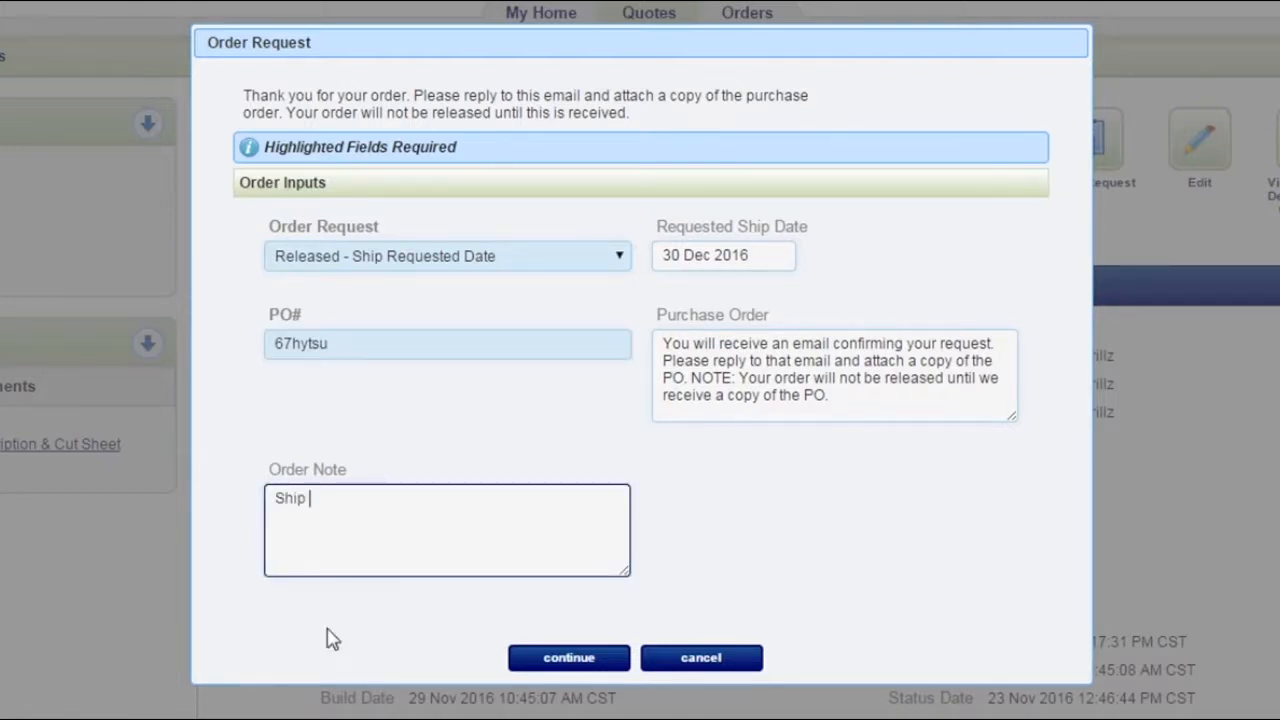
{"action": "type", "text": "curbs to shop and units to ship to"}
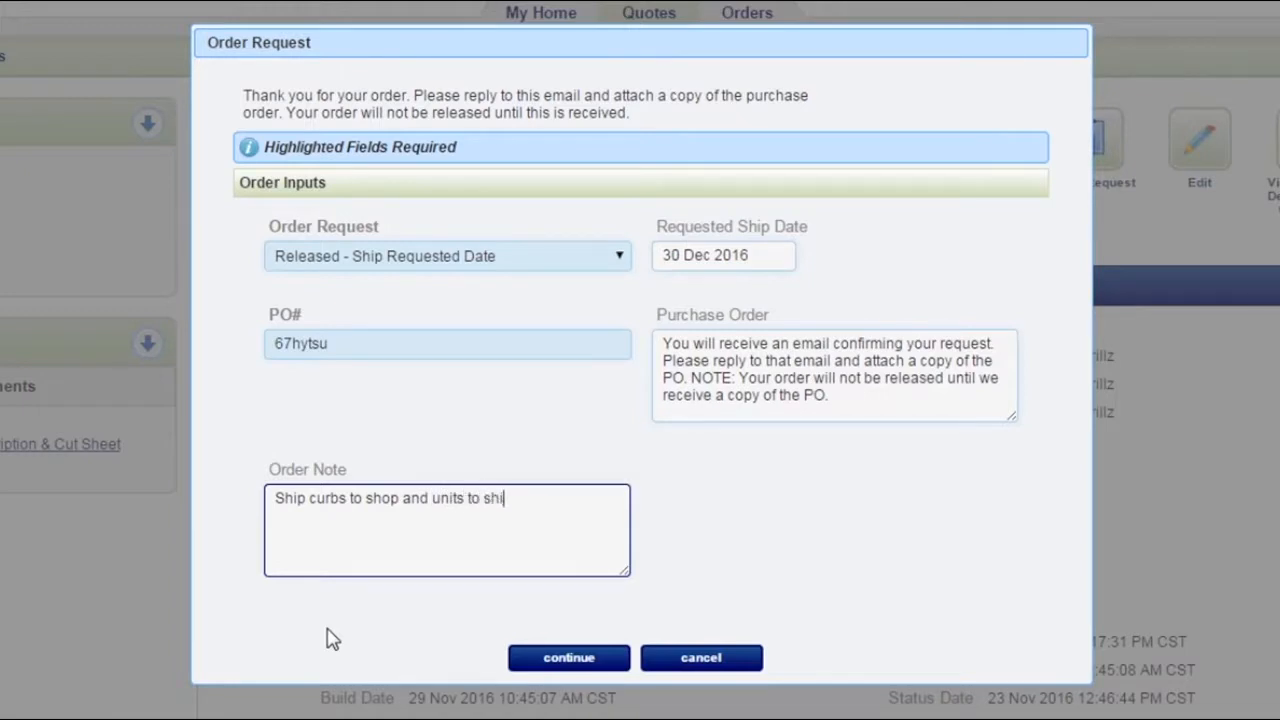
{"action": "type", "text": " address"}
{"action": "left_click", "coordinate": [590, 670]}
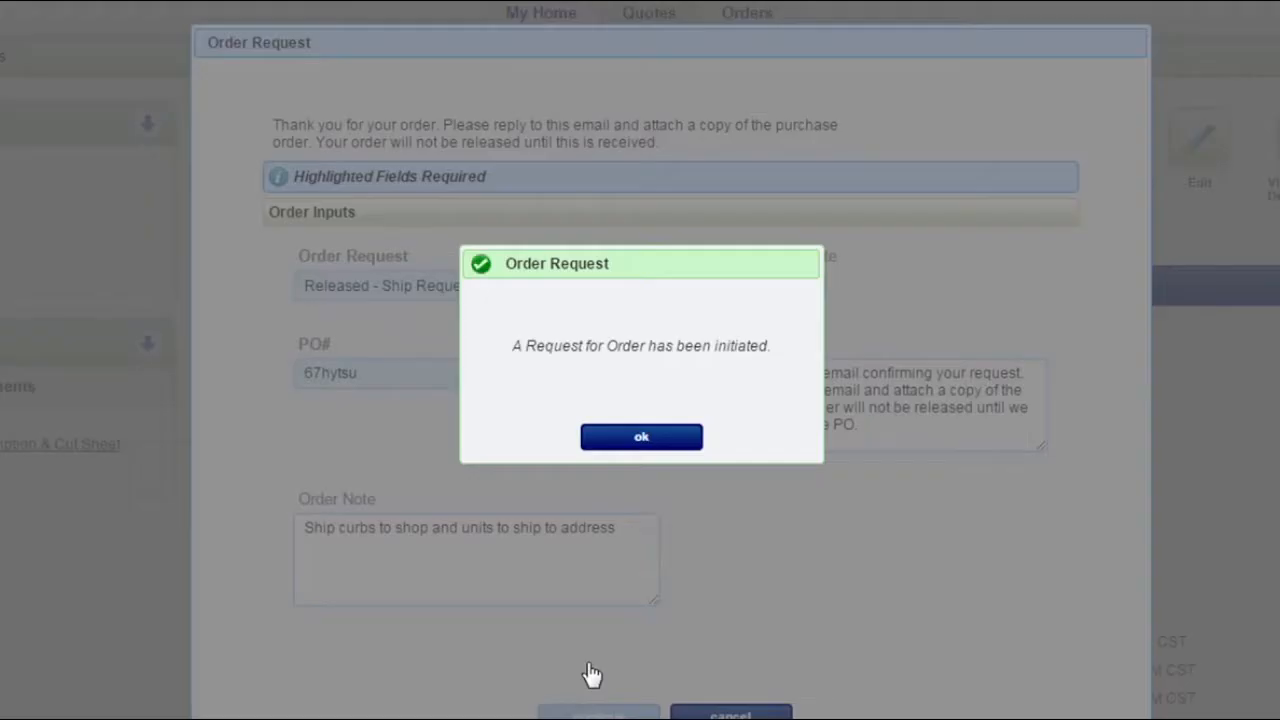